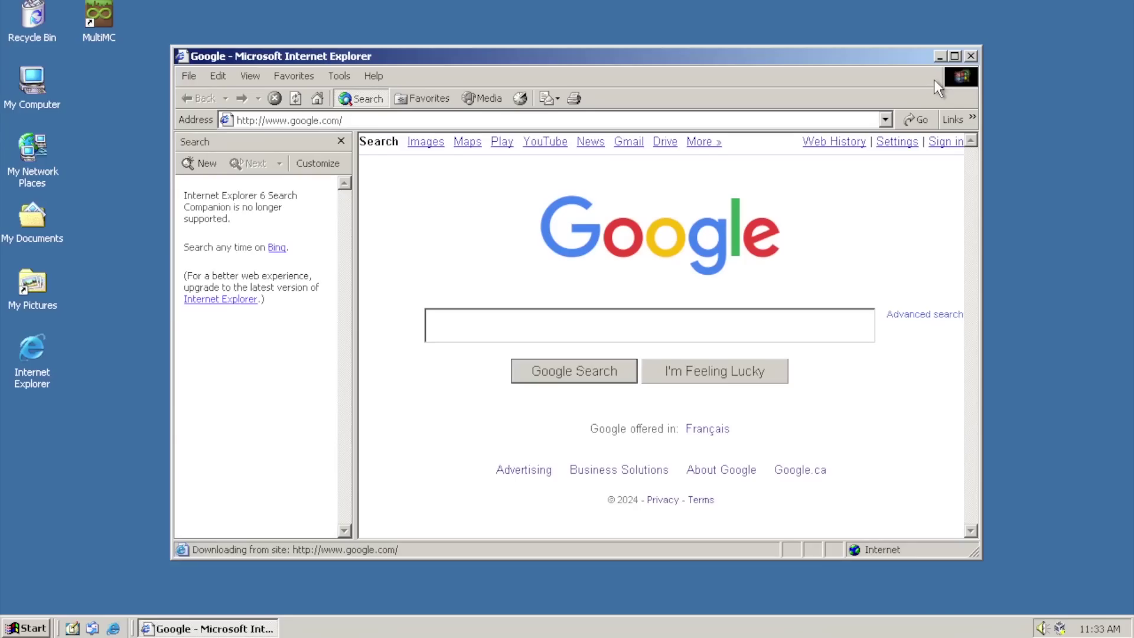
- Maximize Internet Explorer and search Google for 'hypercam'
click(954, 57)
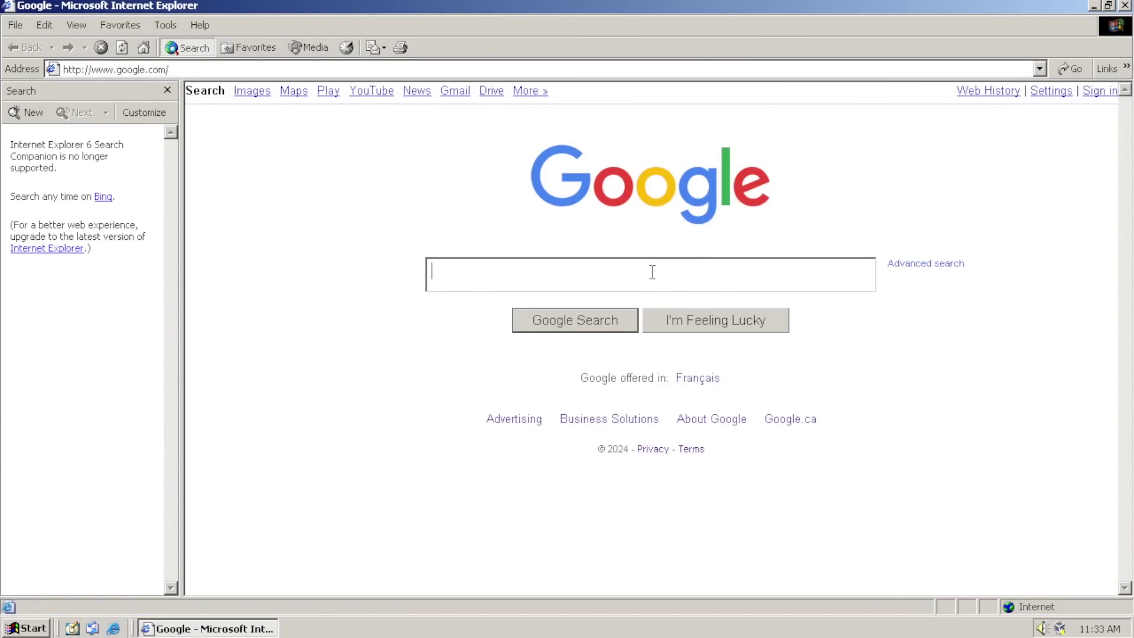
text(hypercam)
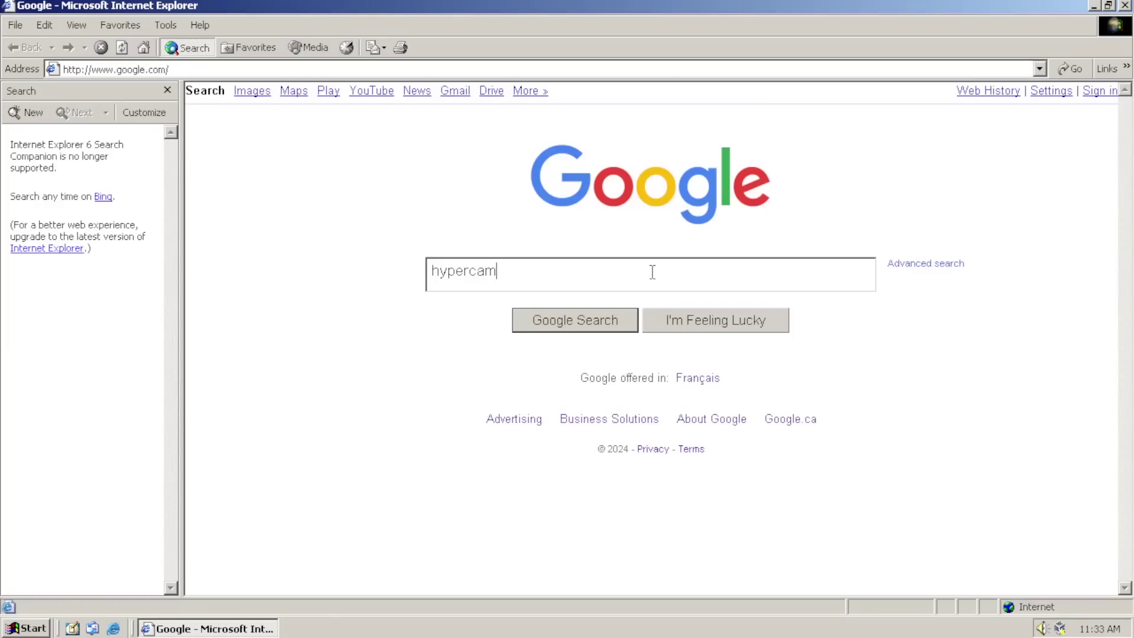
key(Return)
scroll(750, 360, down, 3)
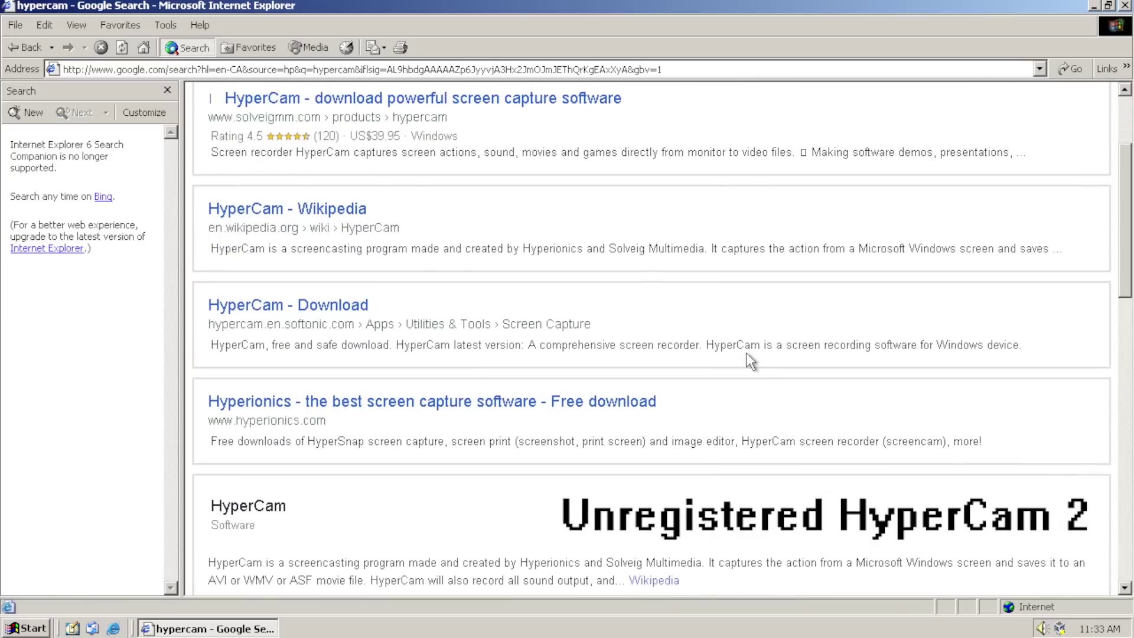
- Try the HyperCam - Download result twice, returning to the search results each time
click(359, 307)
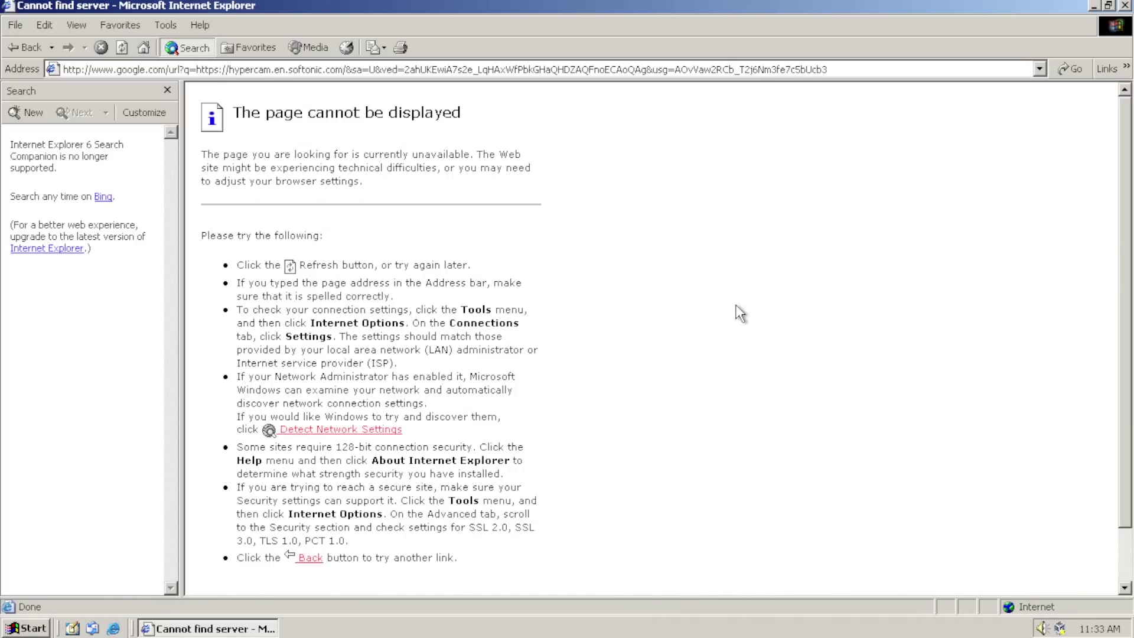
click(26, 47)
scroll(611, 381, down, 8)
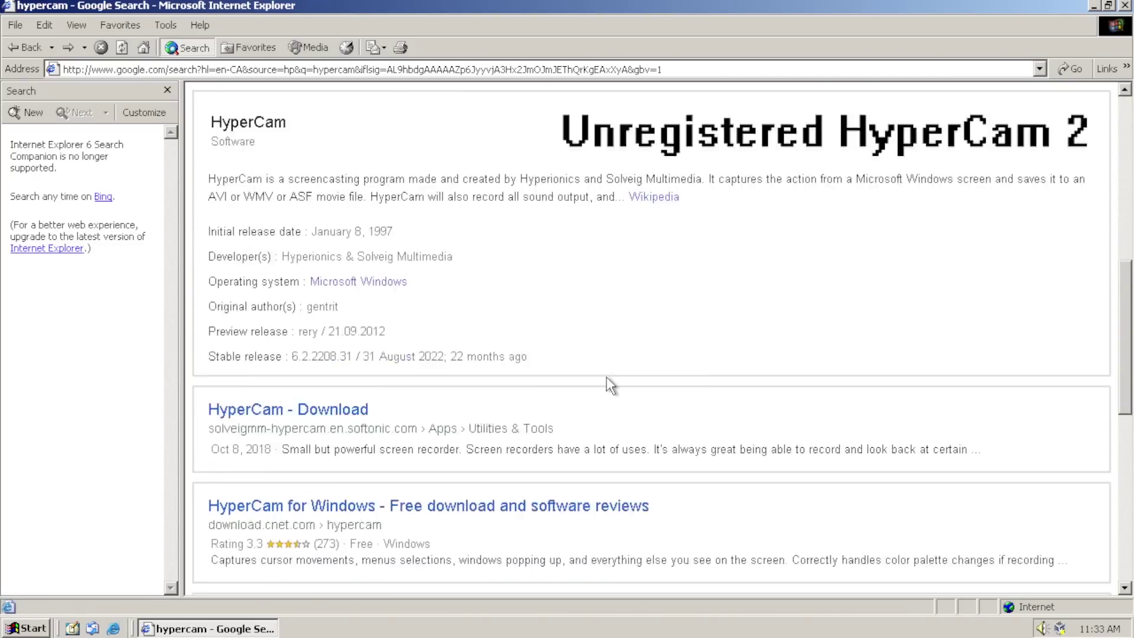
click(362, 331)
click(26, 47)
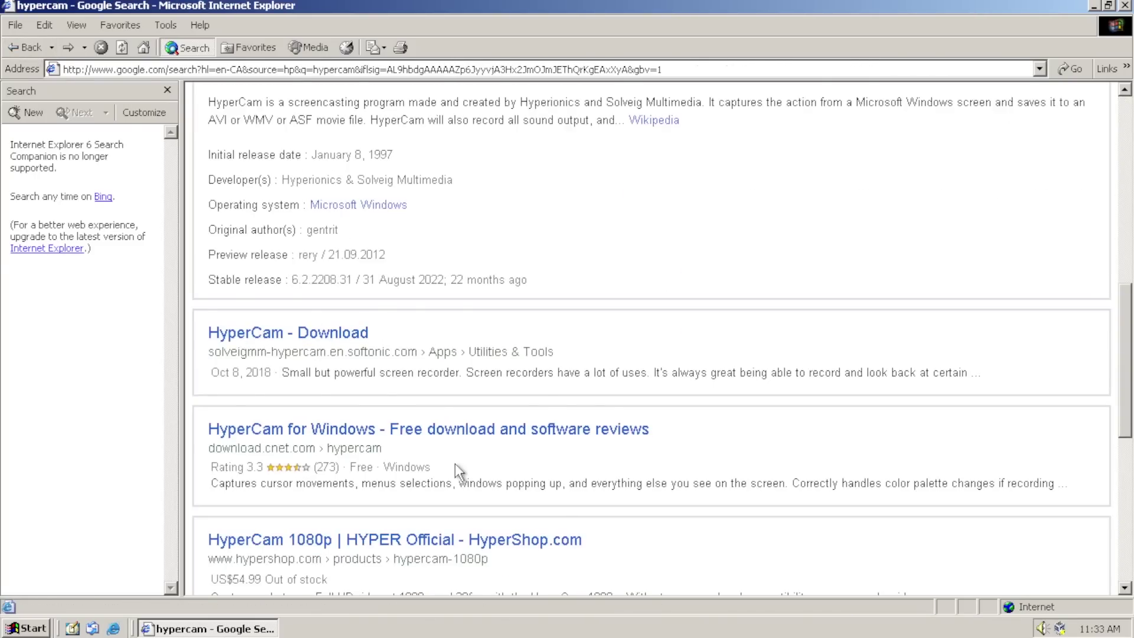
scroll(469, 401, down, 6)
scroll(539, 369, down, 3)
scroll(464, 283, up, 17)
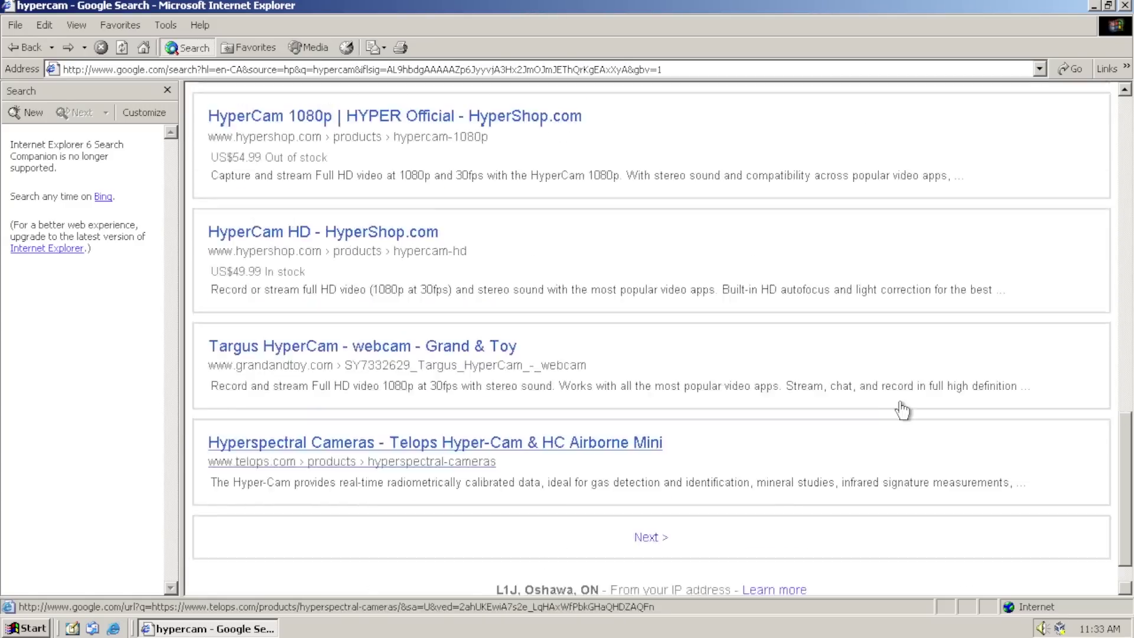
- Open the solveigmm.com HyperCam result and accept the Security Alert and Security Information prompts
click(464, 281)
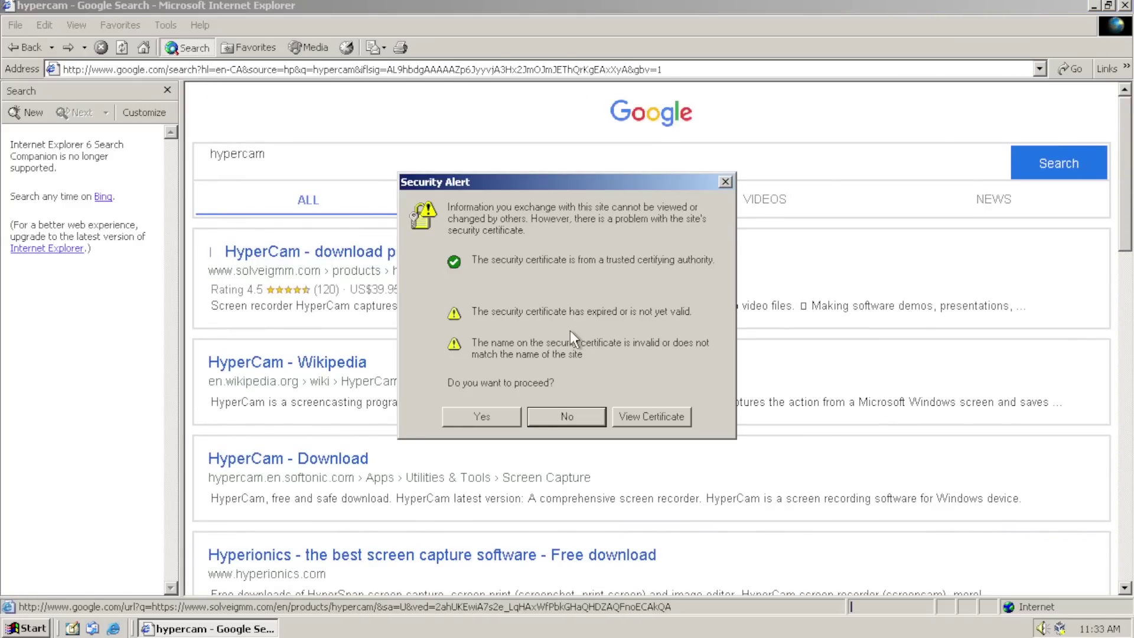
click(504, 417)
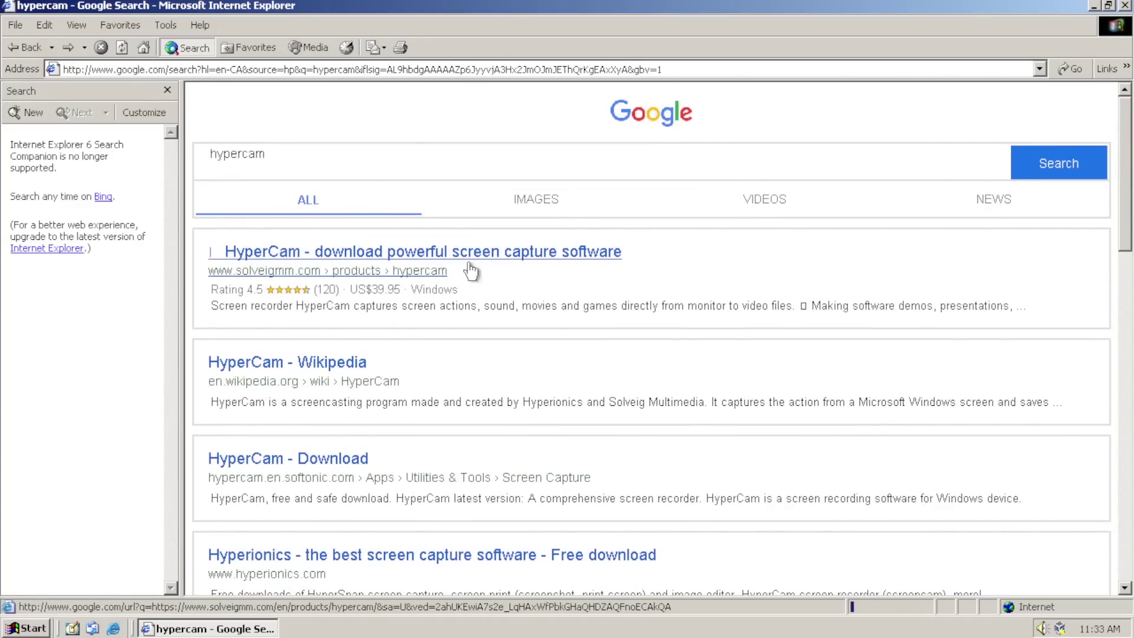
click(523, 351)
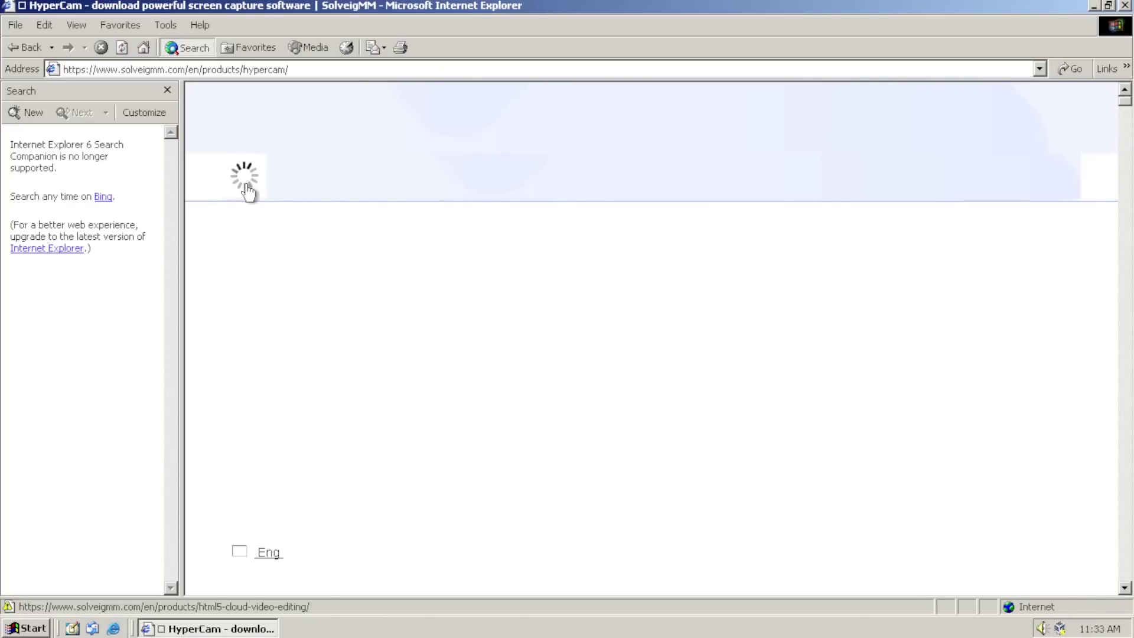
- Visit the suggested Steam OBS Studio page, browse it, and go back to the results
click(330, 68)
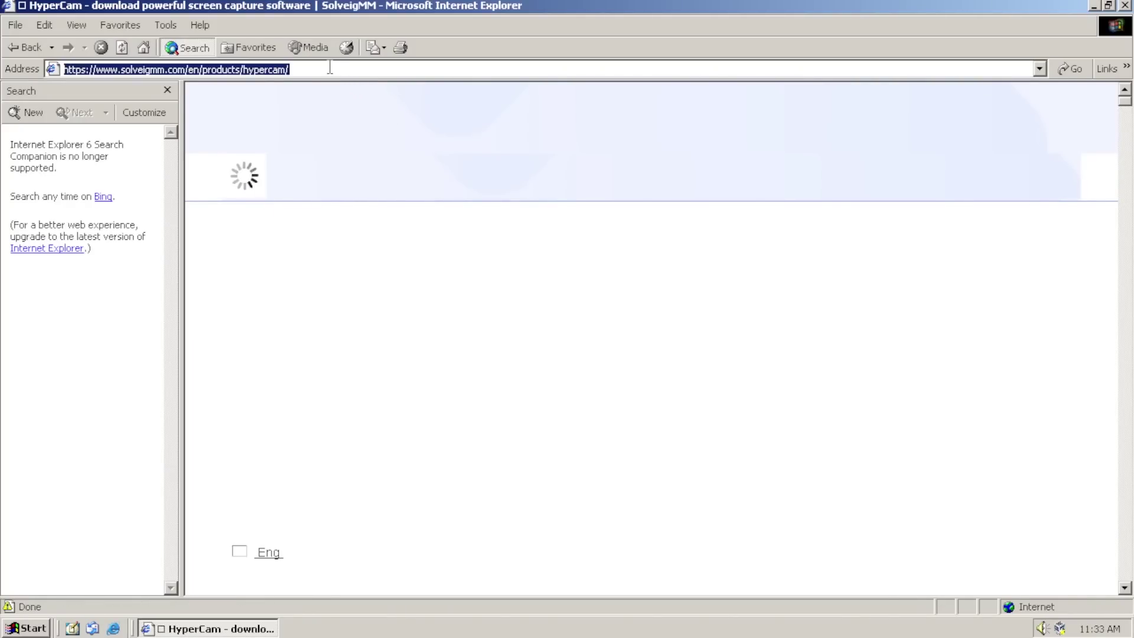
text(s)
key(Return)
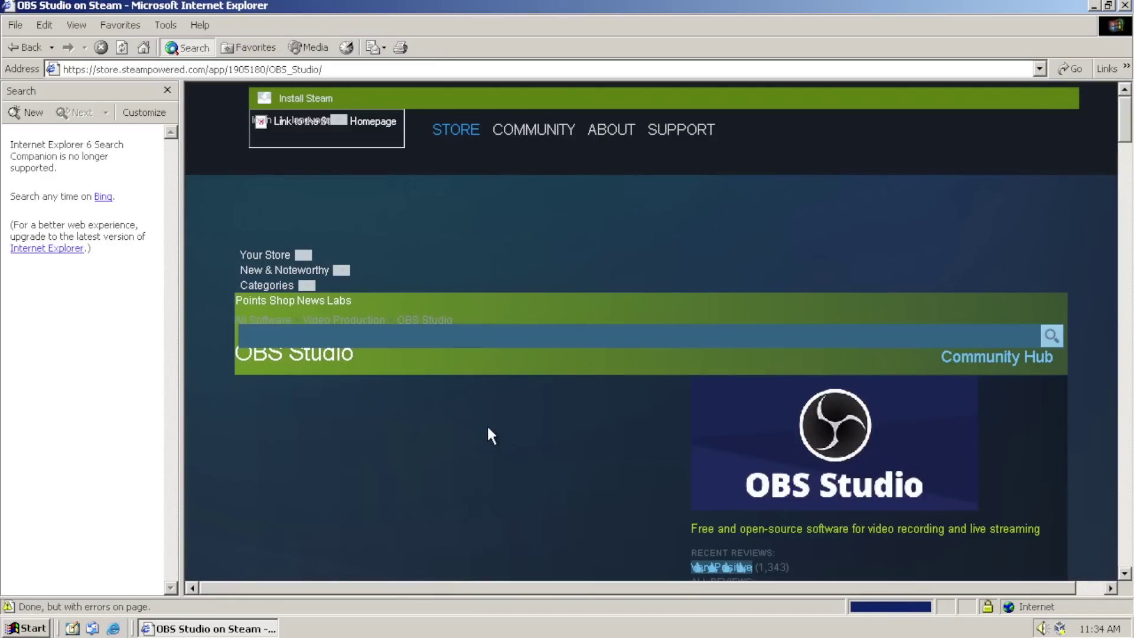
scroll(494, 417, down, 4)
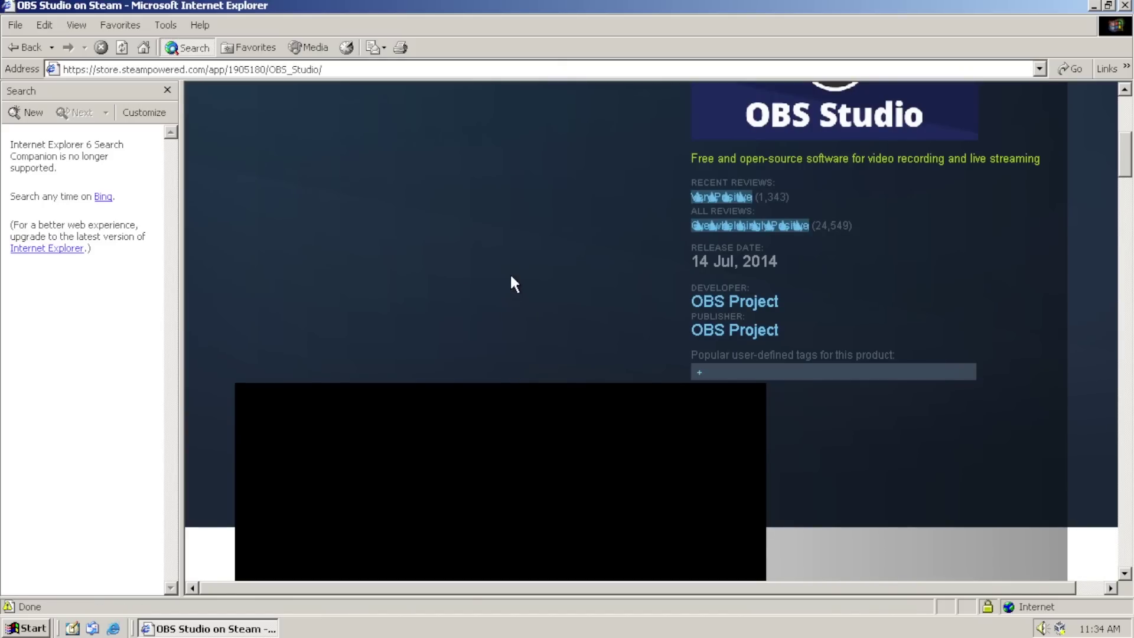
scroll(555, 306, down, 6)
scroll(560, 309, up, 12)
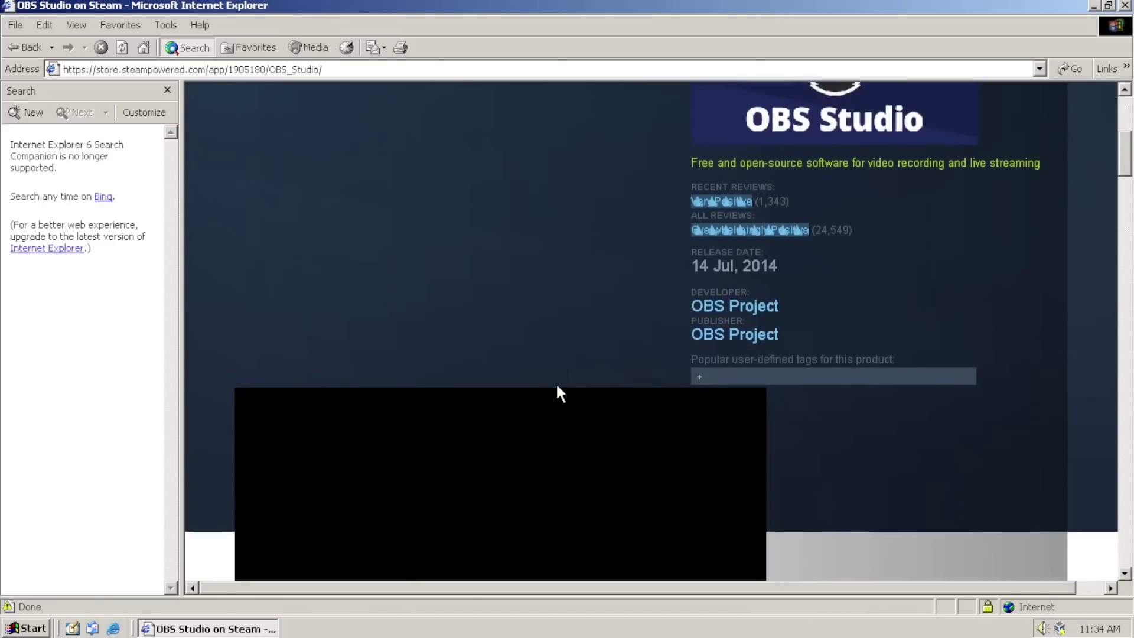
key(BackSpace)
- Open the r/obs Reddit result, scroll through it, and return to the OBS results
scroll(543, 397, down, 5)
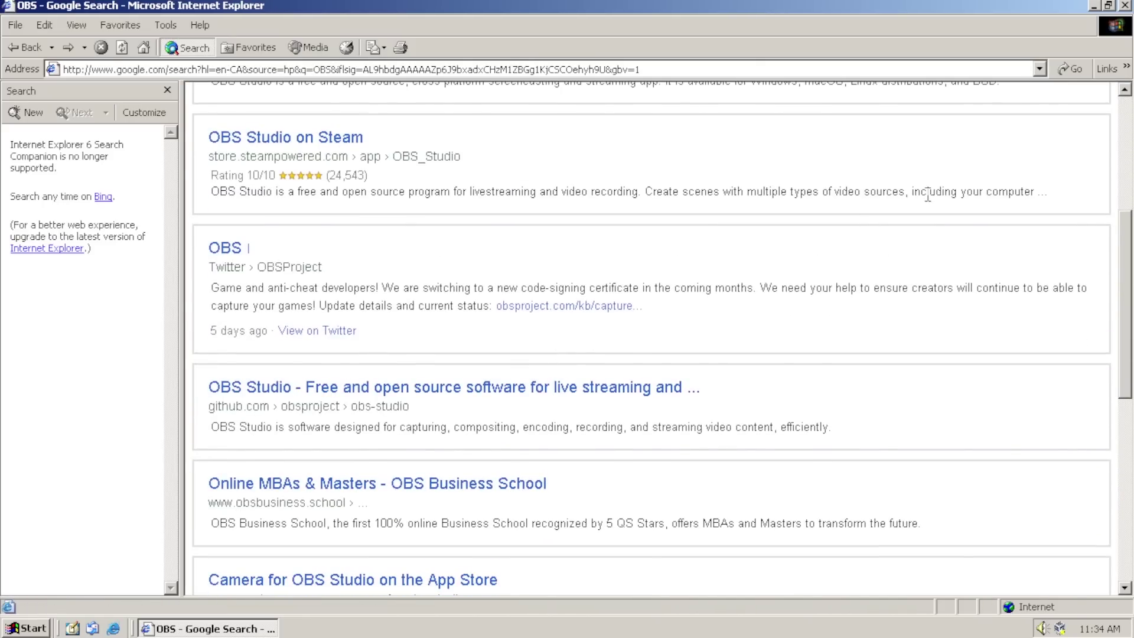
scroll(780, 410, down, 8)
click(496, 393)
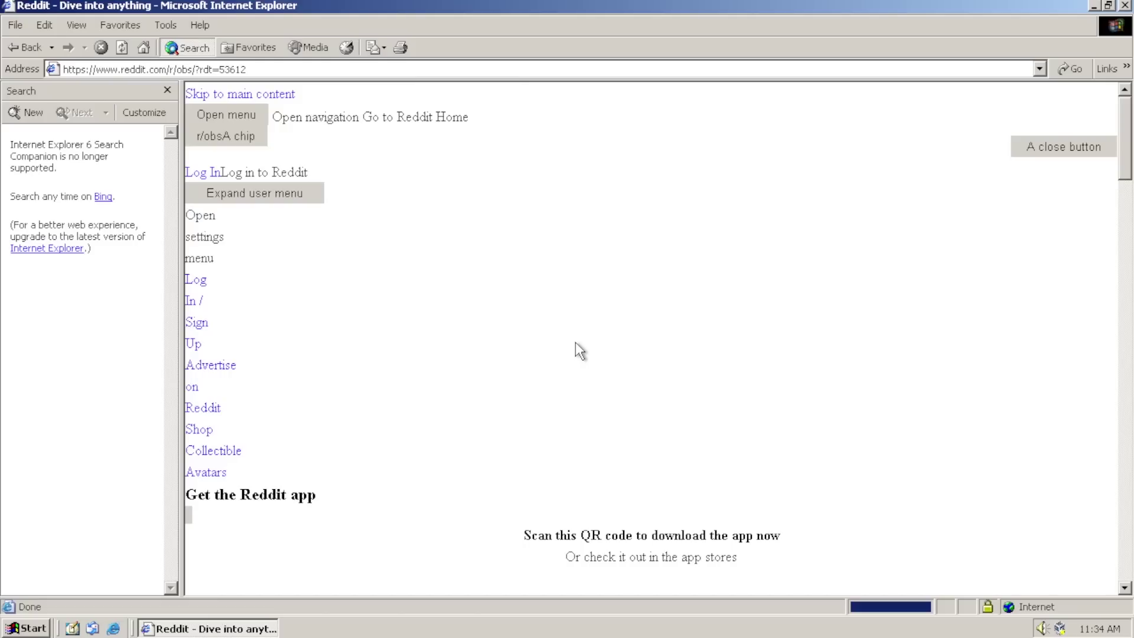
scroll(575, 342, down, 15)
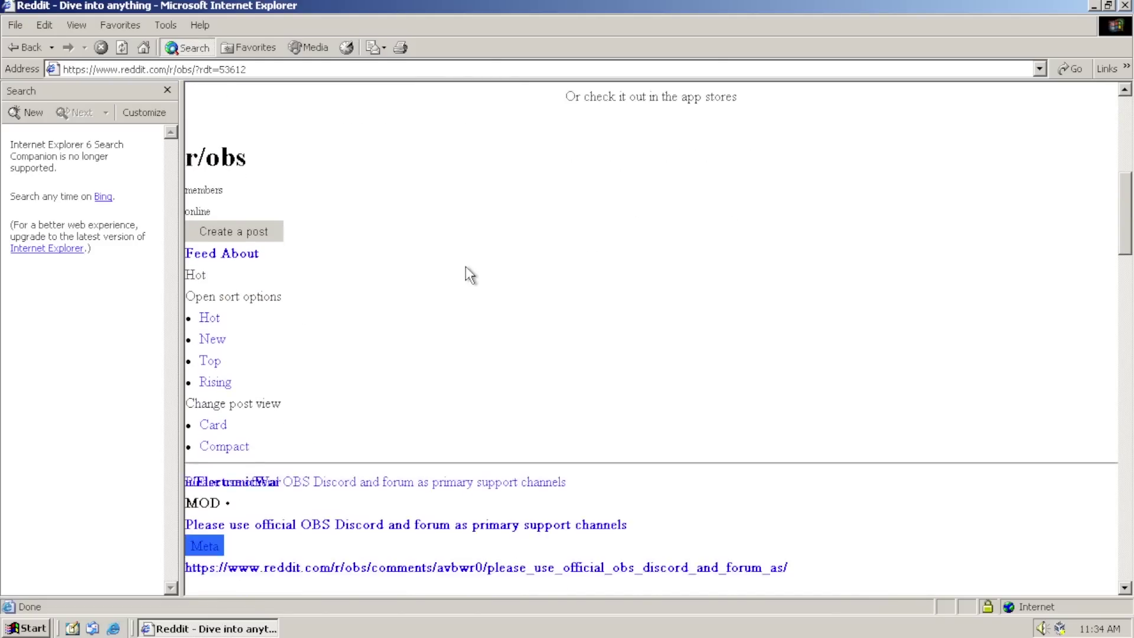
scroll(455, 435, down, 10)
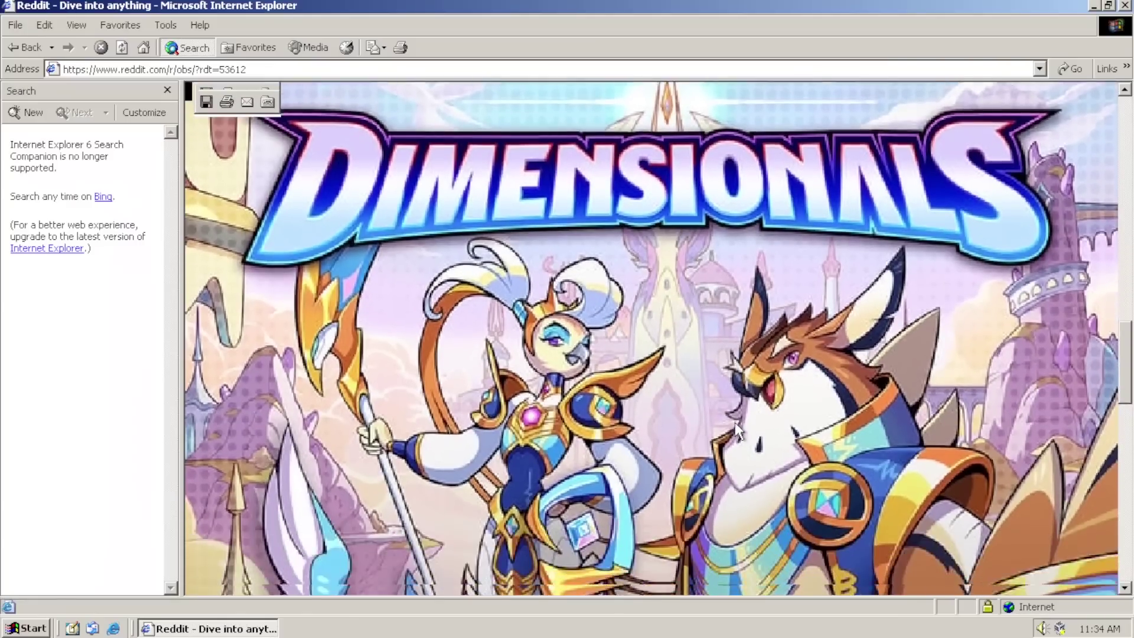
scroll(735, 423, down, 5)
scroll(732, 426, down, 4)
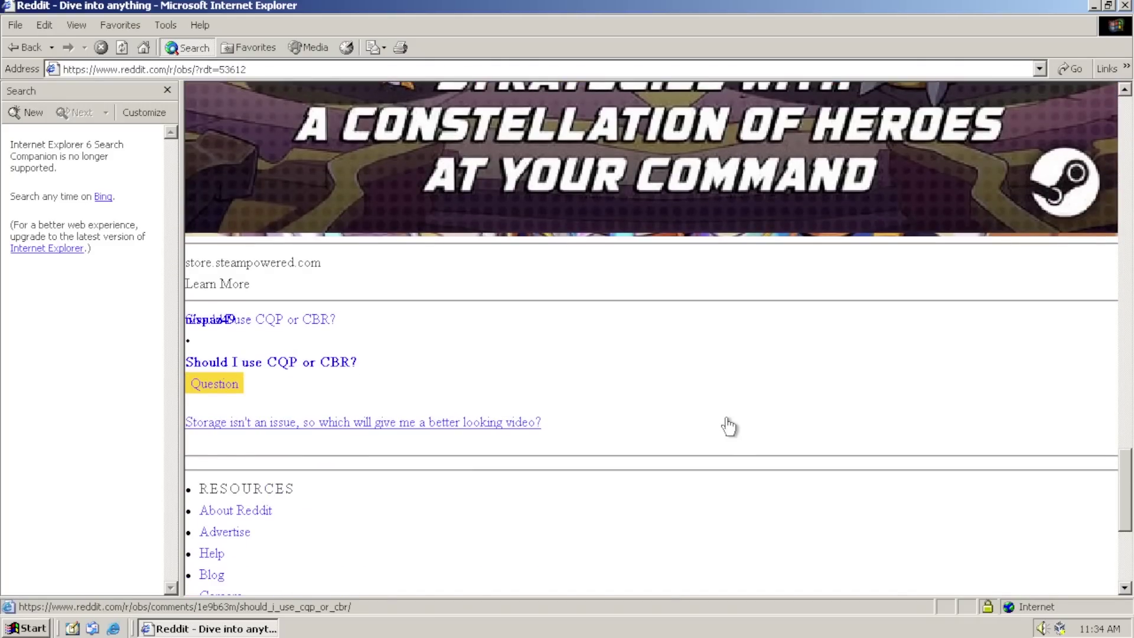
key(BackSpace)
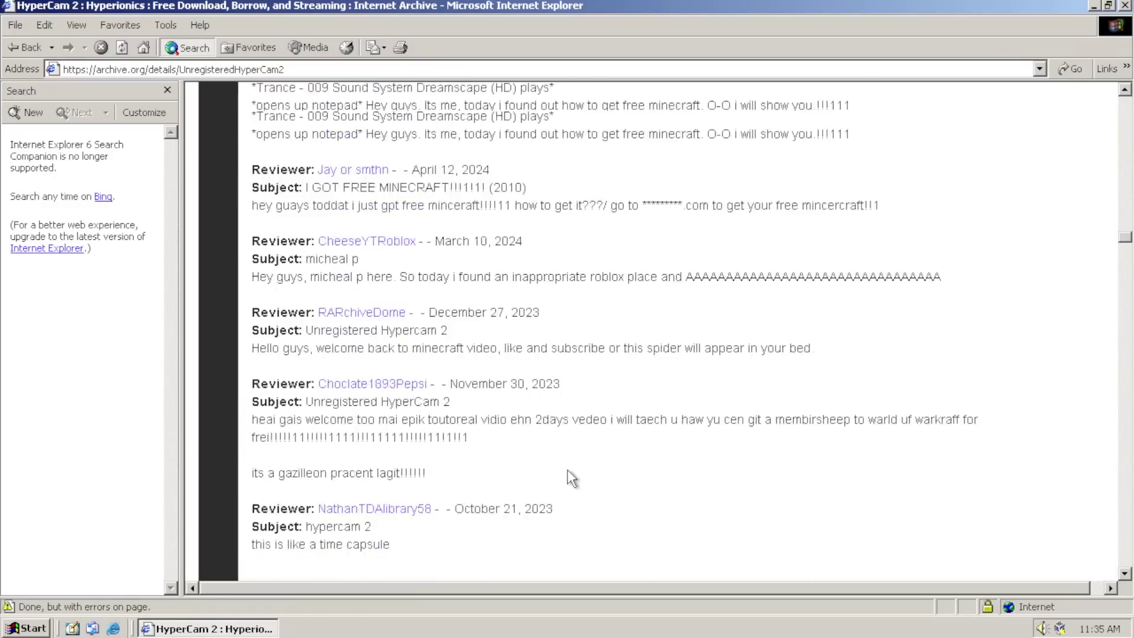
- Save HC2Setup.exe via WINDOWS EXECUTABLE under Download Options on the archive.org HyperCam 2 page
scroll(559, 451, up, 10)
scroll(559, 450, up, 15)
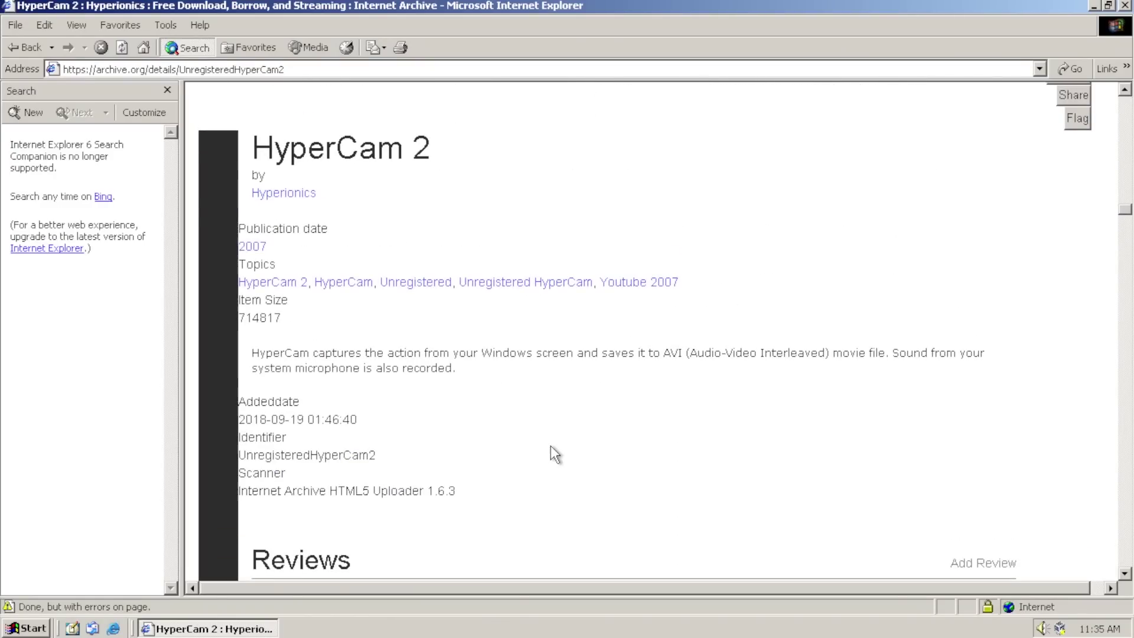
scroll(354, 372, up, 6)
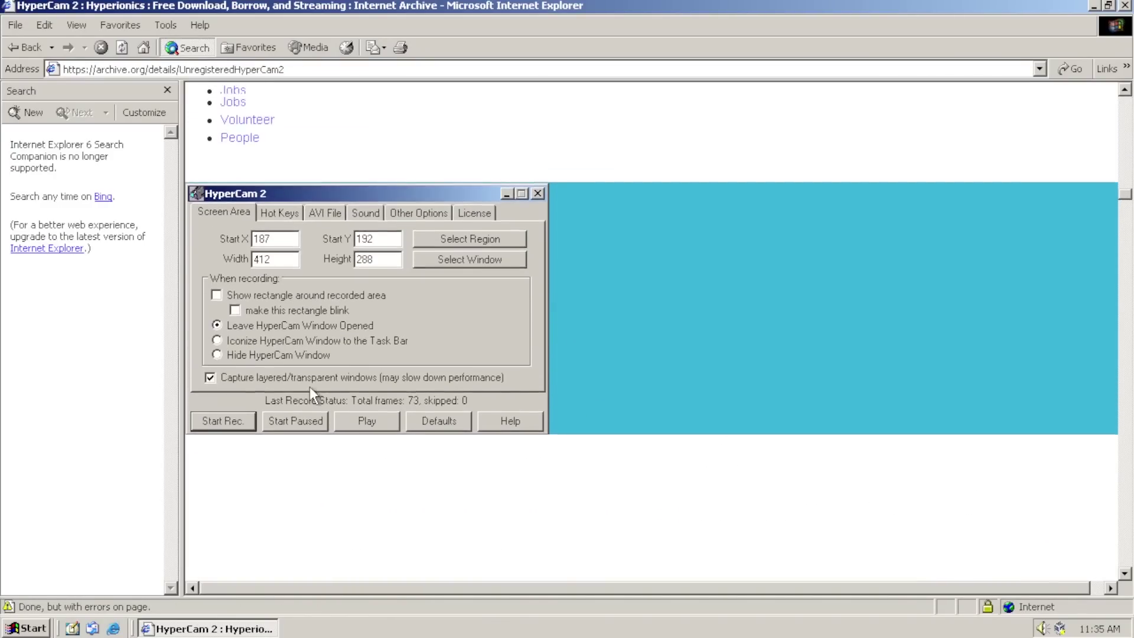
scroll(252, 359, down, 6)
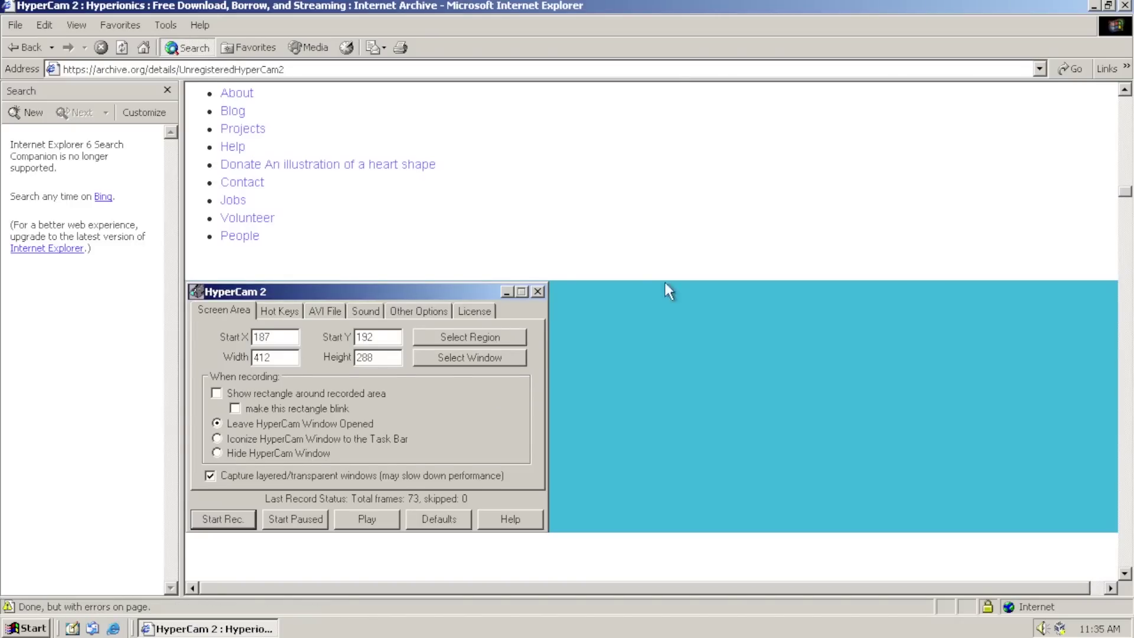
scroll(377, 321, up, 12)
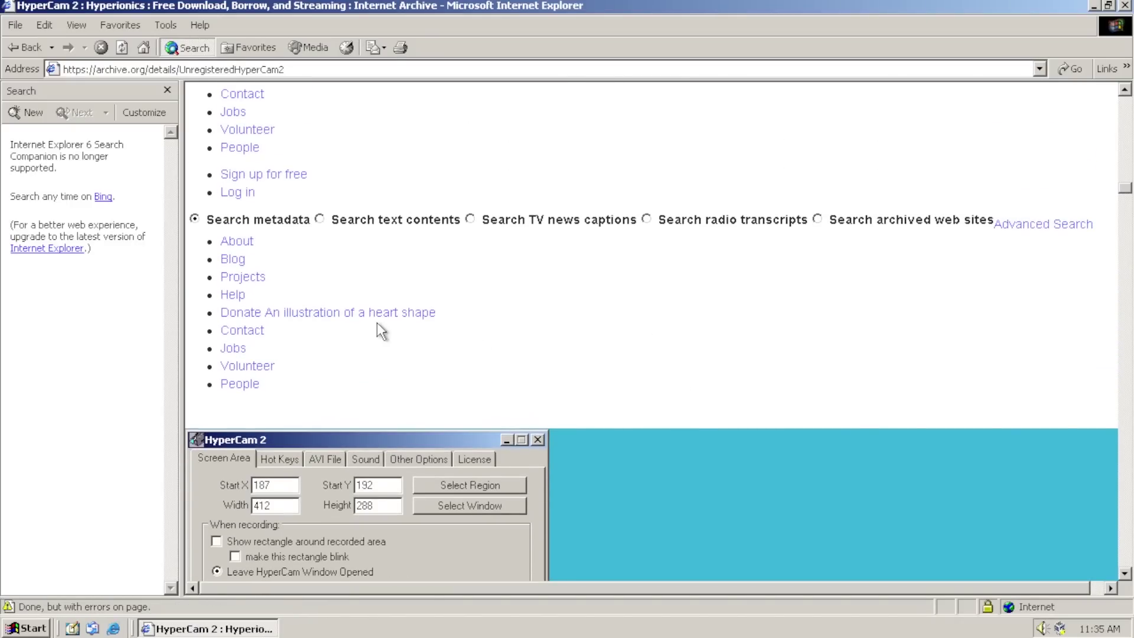
scroll(266, 351, down, 15)
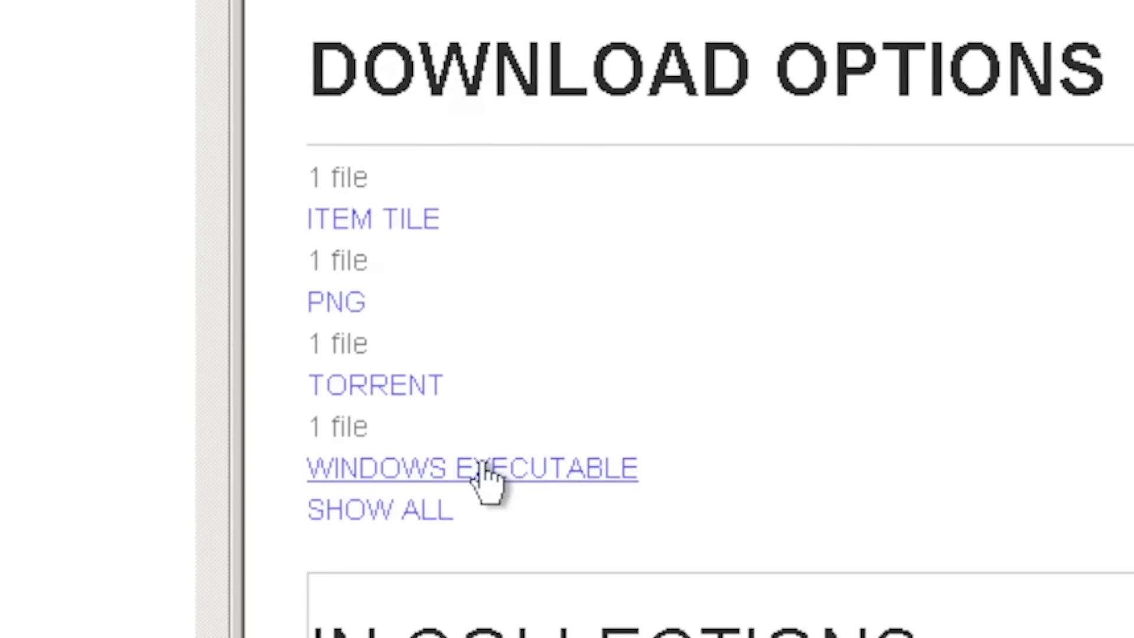
click(286, 491)
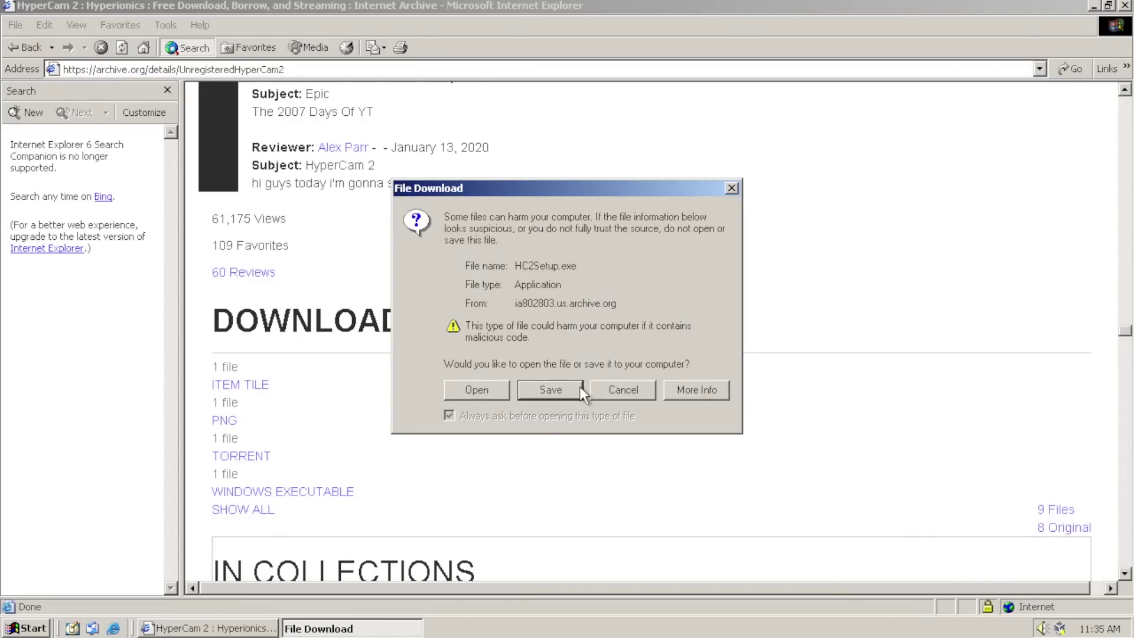
click(579, 389)
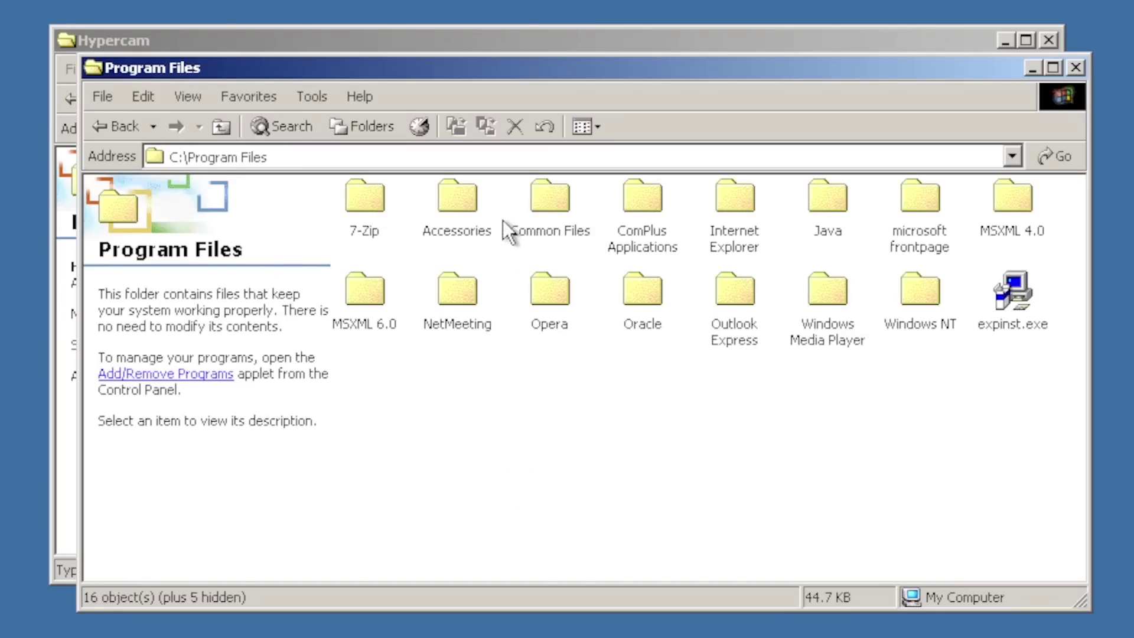
- Create a 'Hypercam 2' folder in Program Files and launch HyCam2.exe from it
right_click(509, 450)
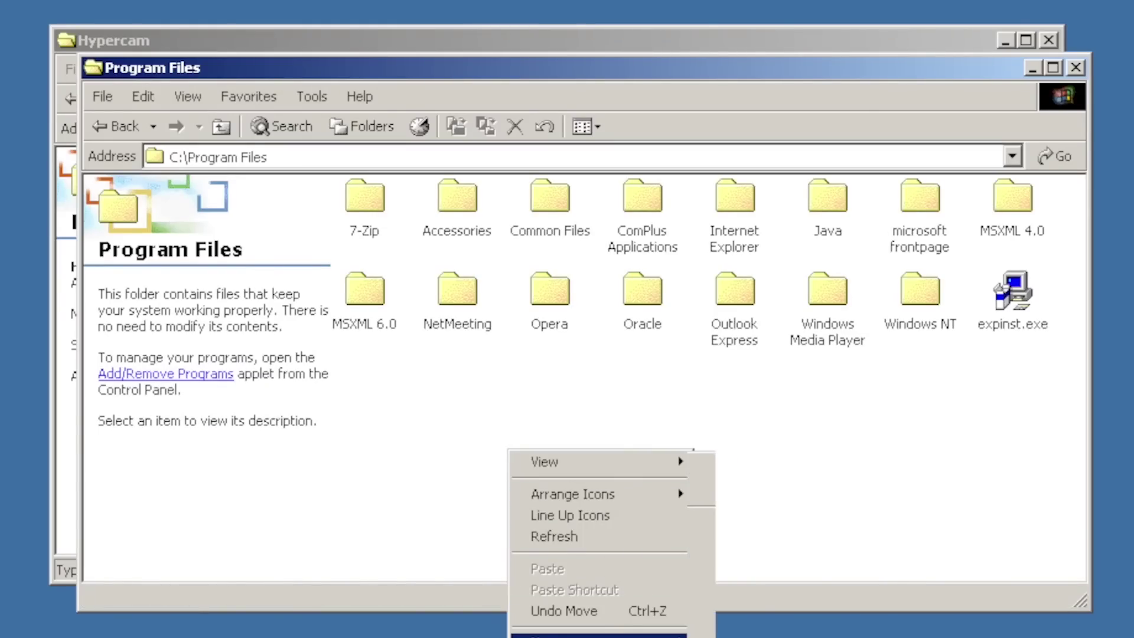
mouse_move(596, 635)
click(743, 461)
text(Hyp)
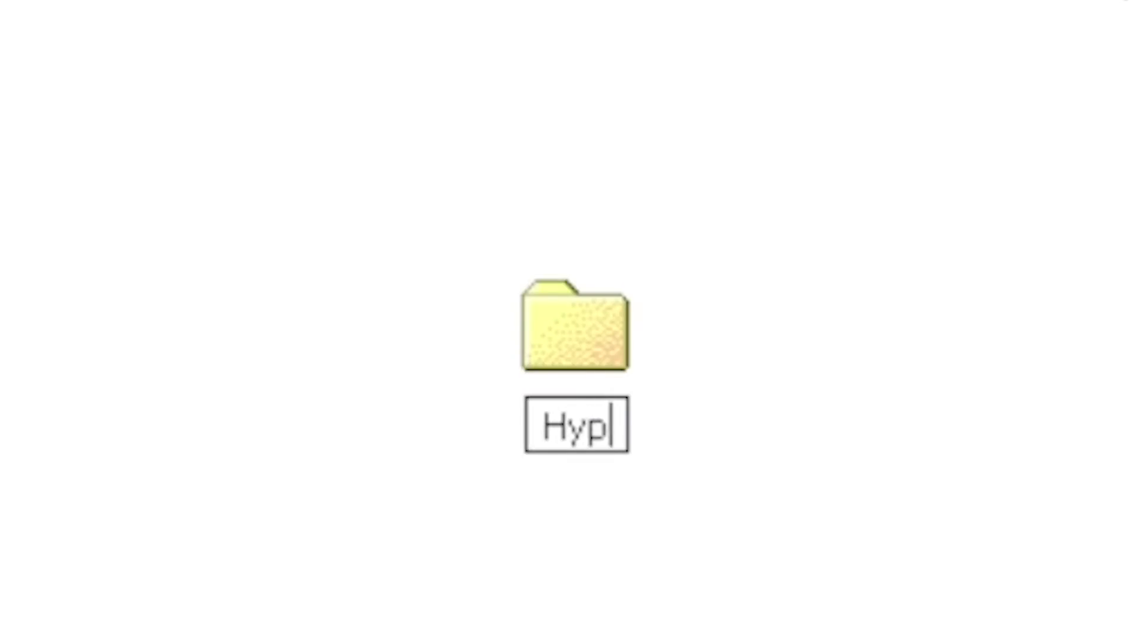
text(ercam 2)
key(Return)
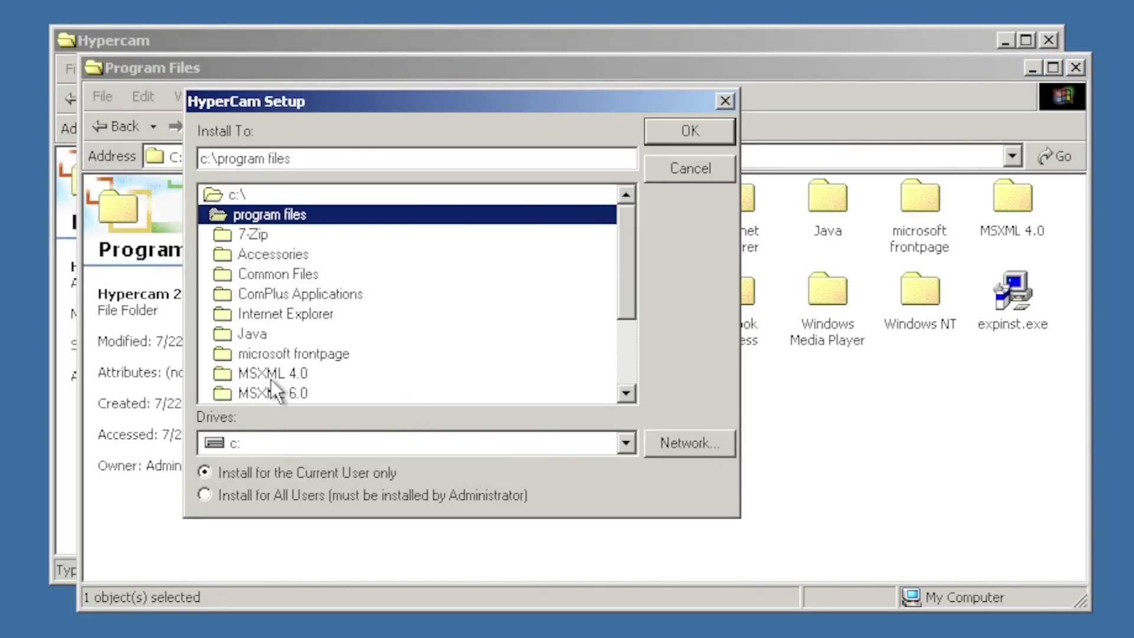
scroll(270, 379, down, 2)
double_click(839, 378)
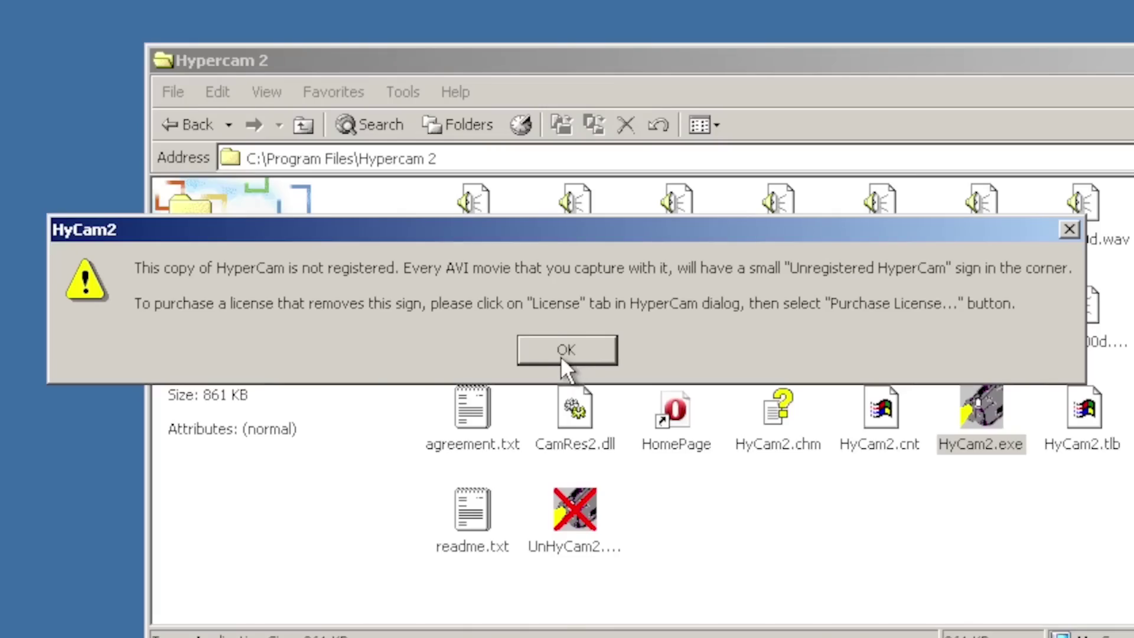
- Dismiss the unregistered-copy notice, reposition the HyperCam window, and start recording
click(564, 341)
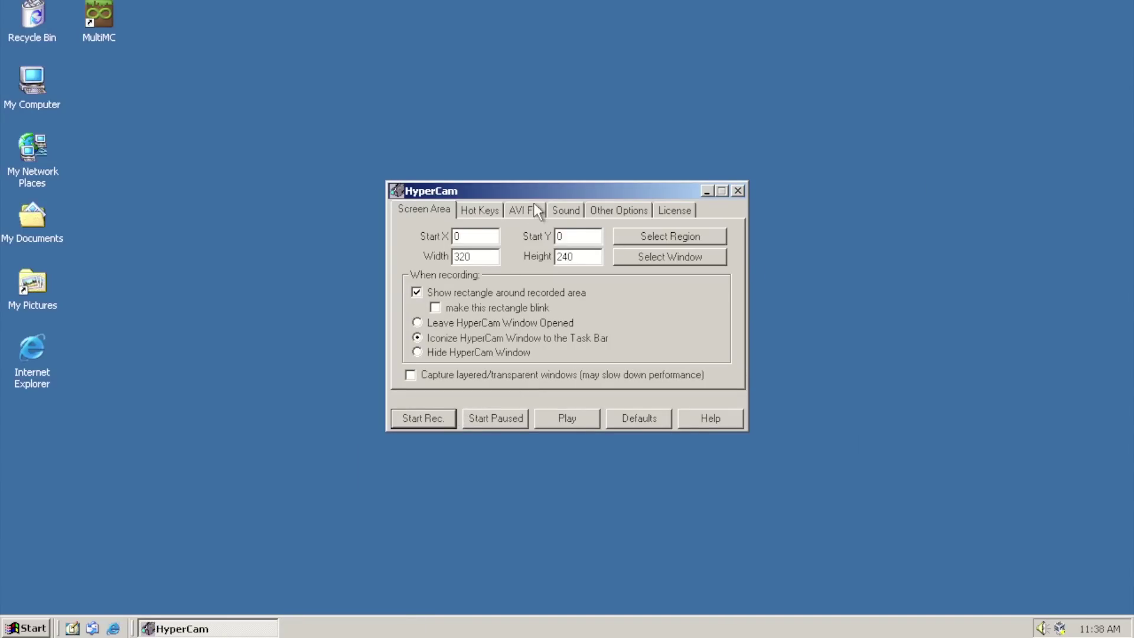
drag(537, 188, 612, 210)
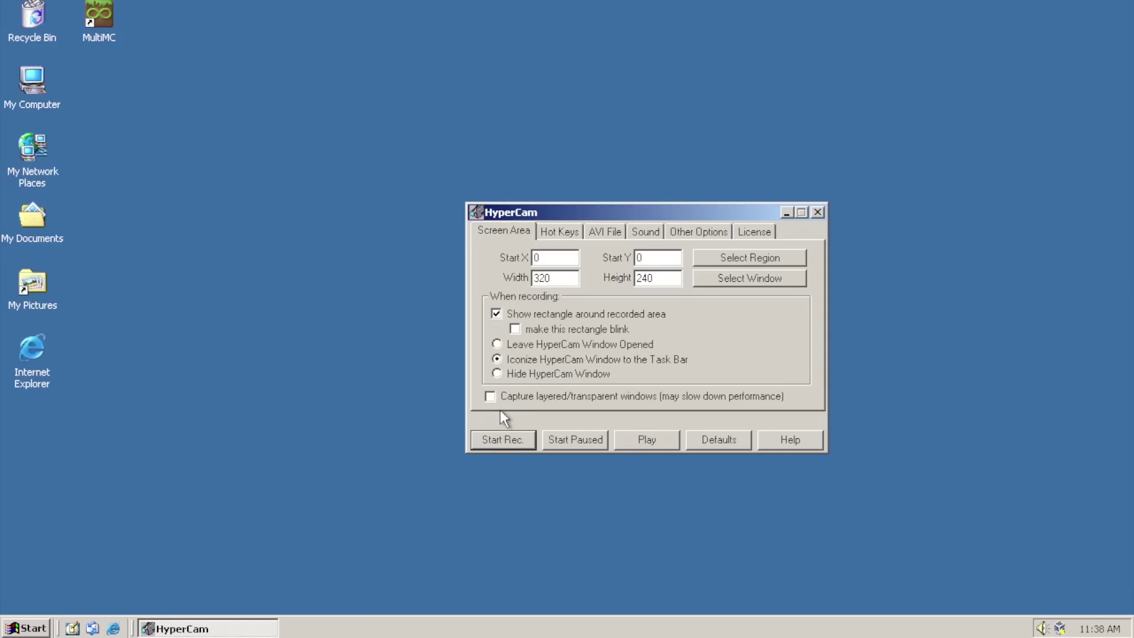
click(523, 438)
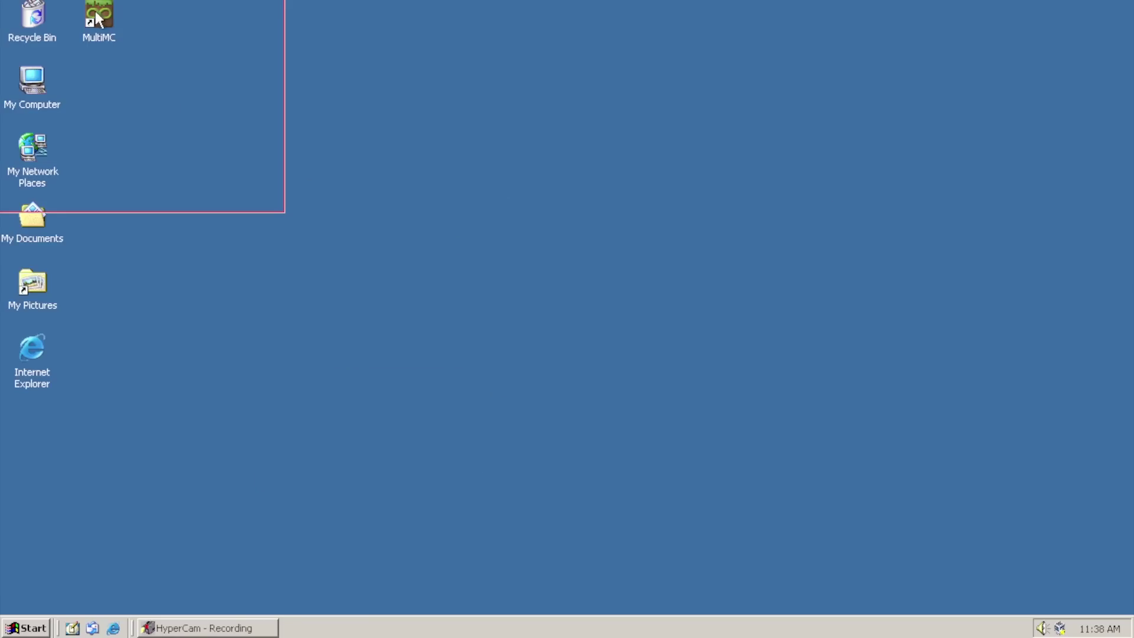
- Move a desktop icon and arrange icons by name, then check the AVI File output settings
mouse_move(96, 18)
mouse_down()
mouse_move(314, 177)
mouse_move(455, 172)
mouse_move(96, 36)
mouse_up()
right_click(147, 33)
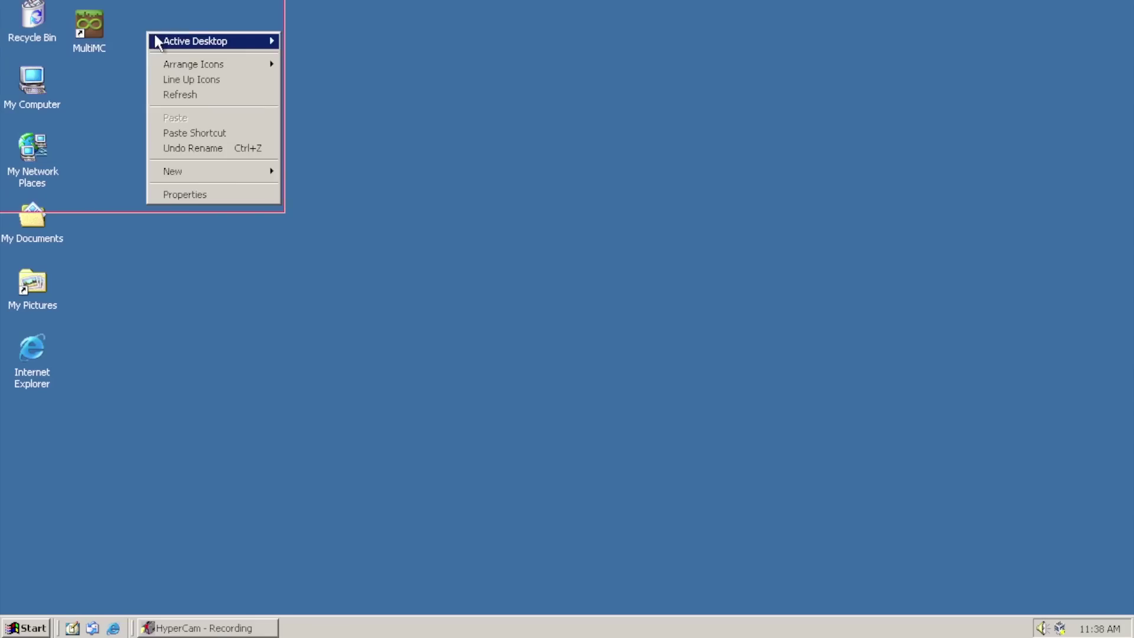
mouse_move(228, 66)
click(332, 67)
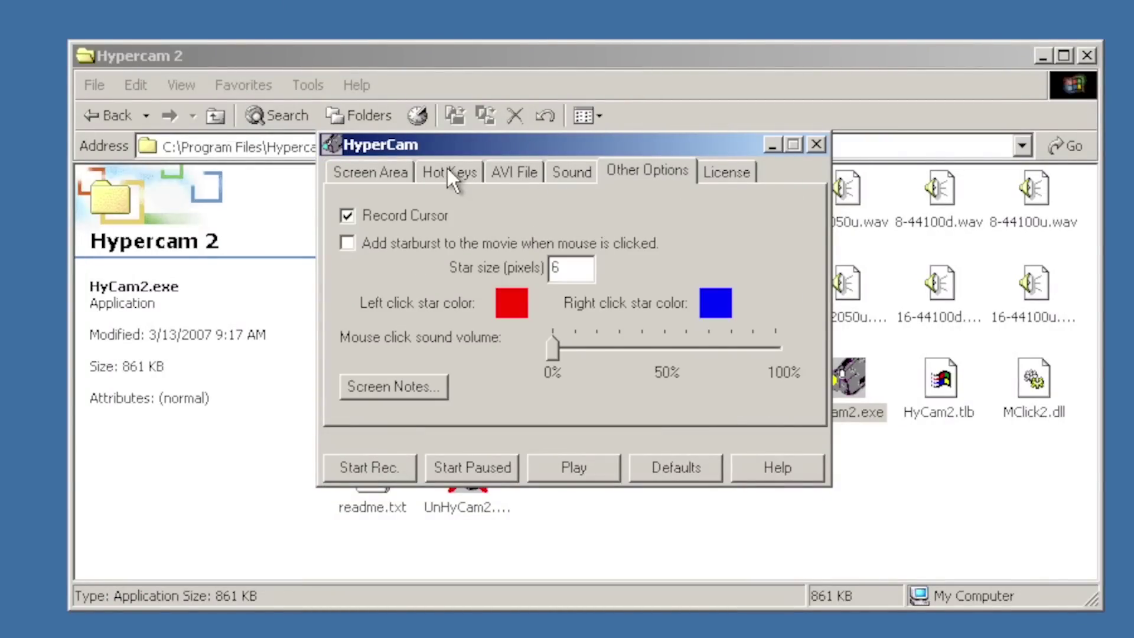
click(488, 168)
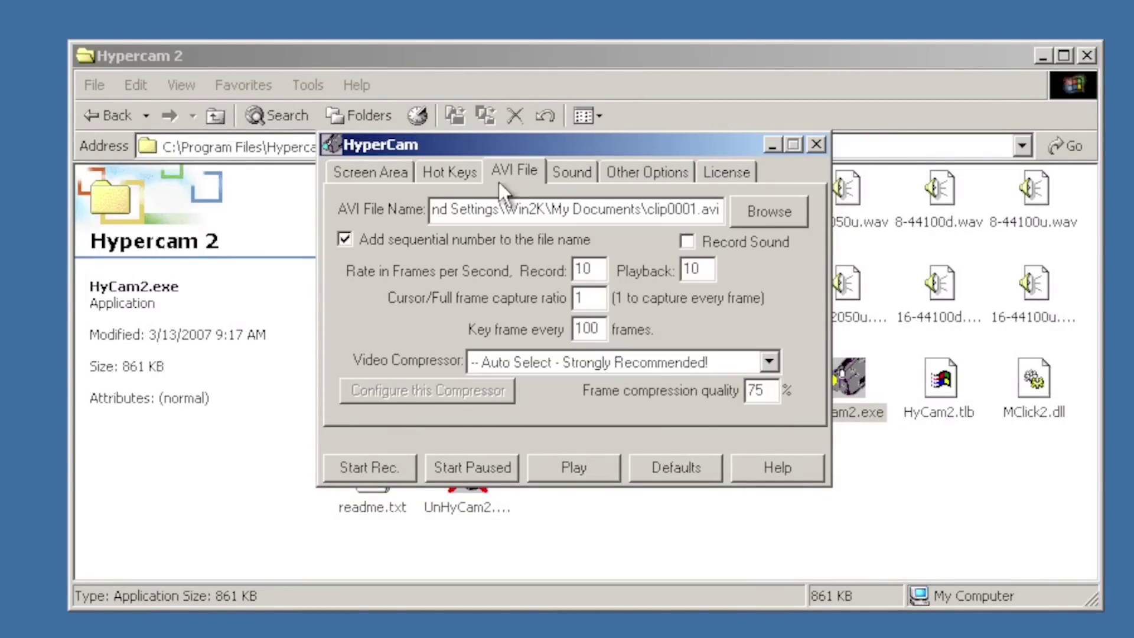
- Play clip0001.avi from My Documents maximized in Windows Media Player, then replay it
click(761, 216)
click(954, 571)
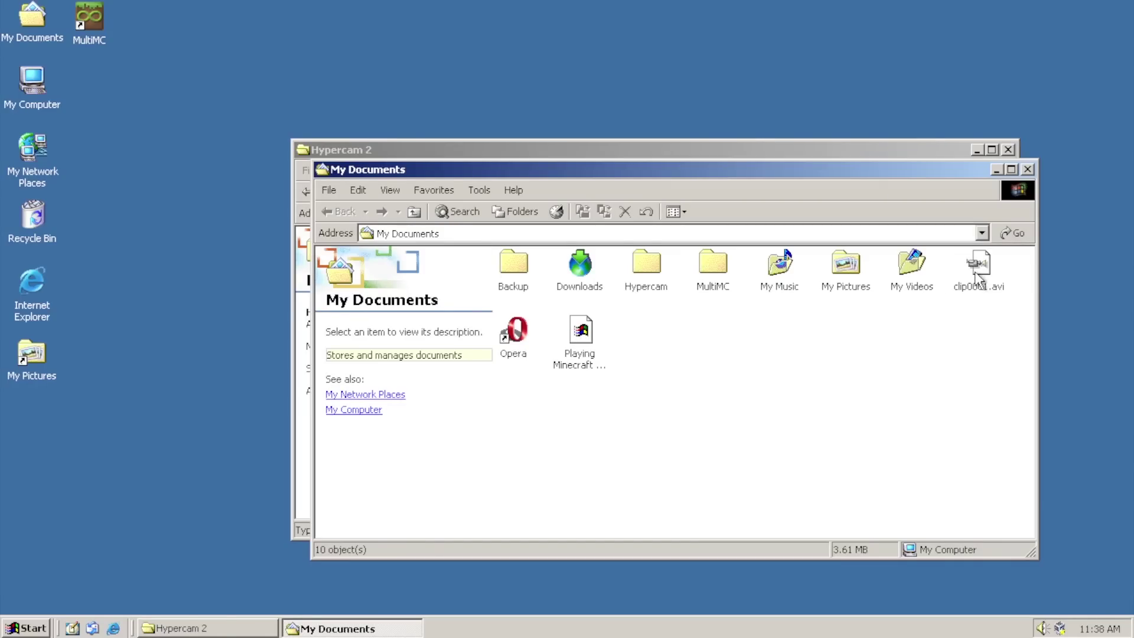
double_click(975, 273)
click(506, 99)
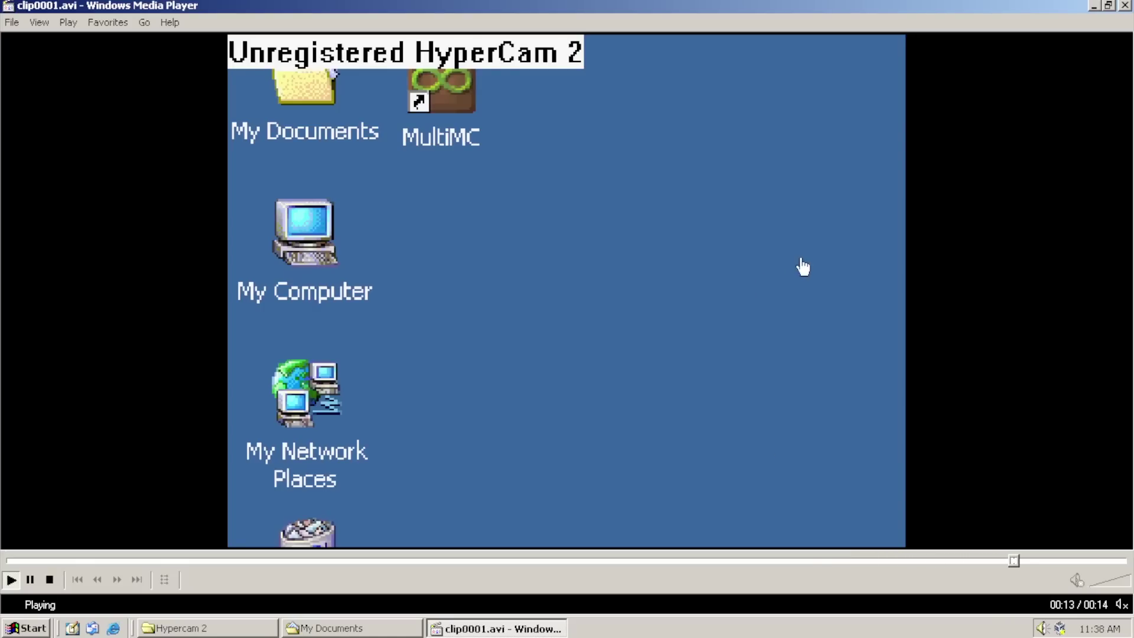
click(1125, 6)
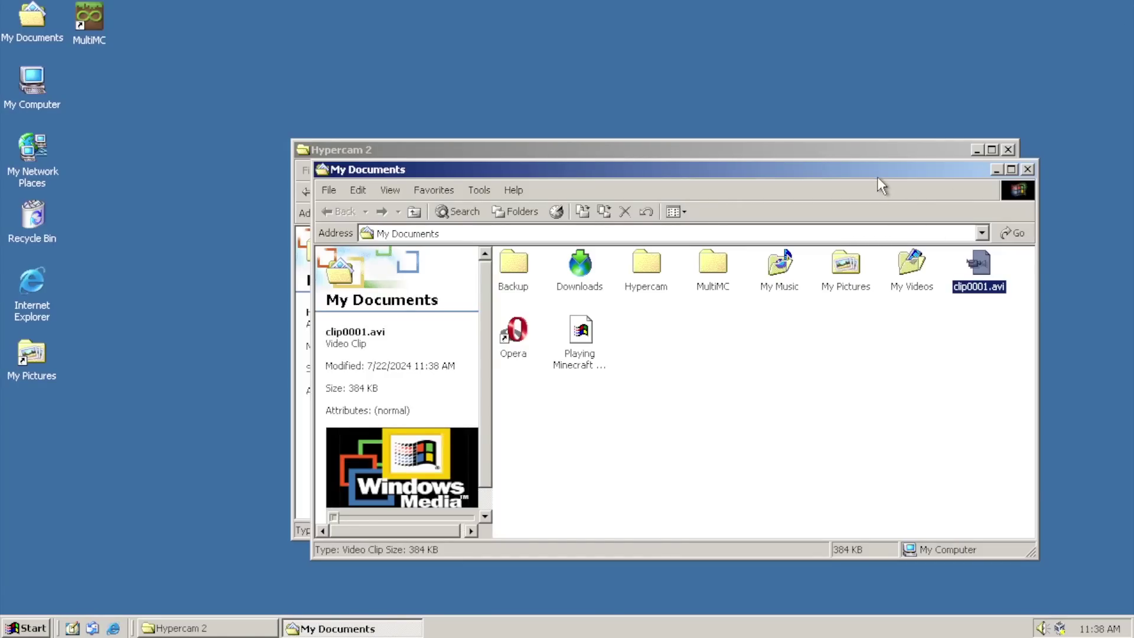
drag(877, 178, 907, 183)
double_click(1011, 277)
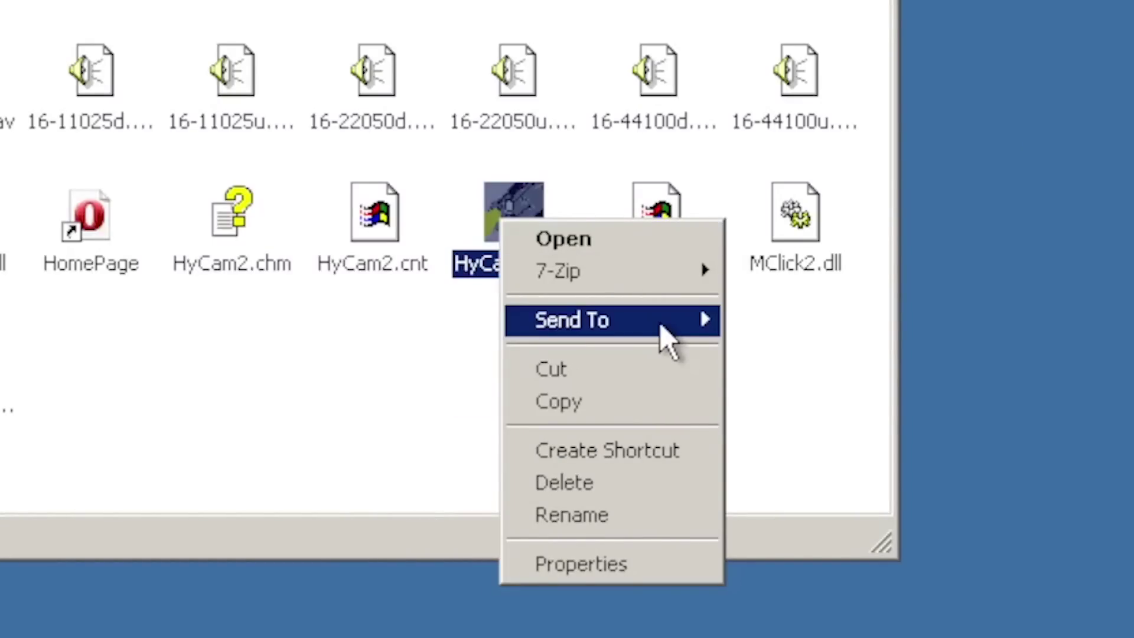
- Add a 'Hypercam 2' desktop shortcut, record clip0002.avi with sound, and review it
mouse_move(668, 322)
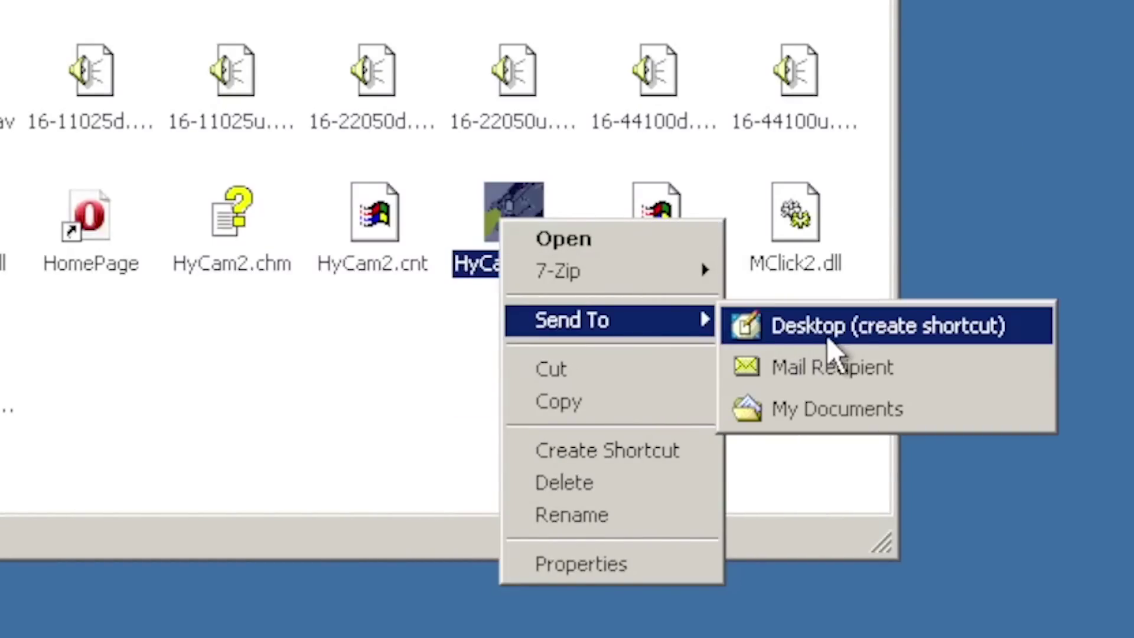
click(768, 326)
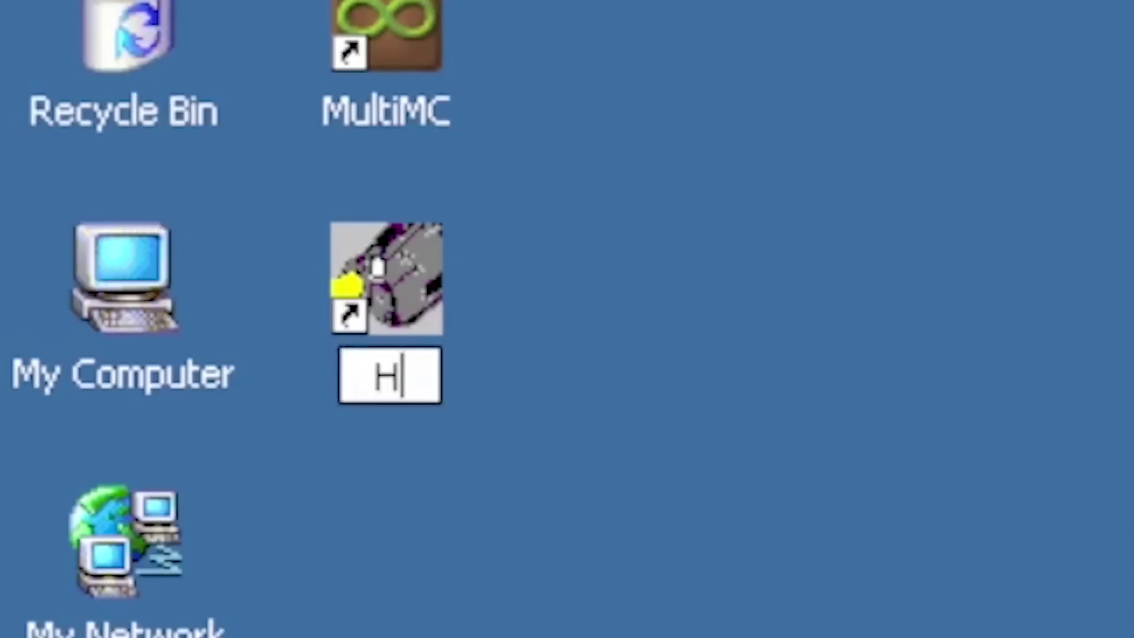
text(yprer)
key(BackSpace)
key(BackSpace)
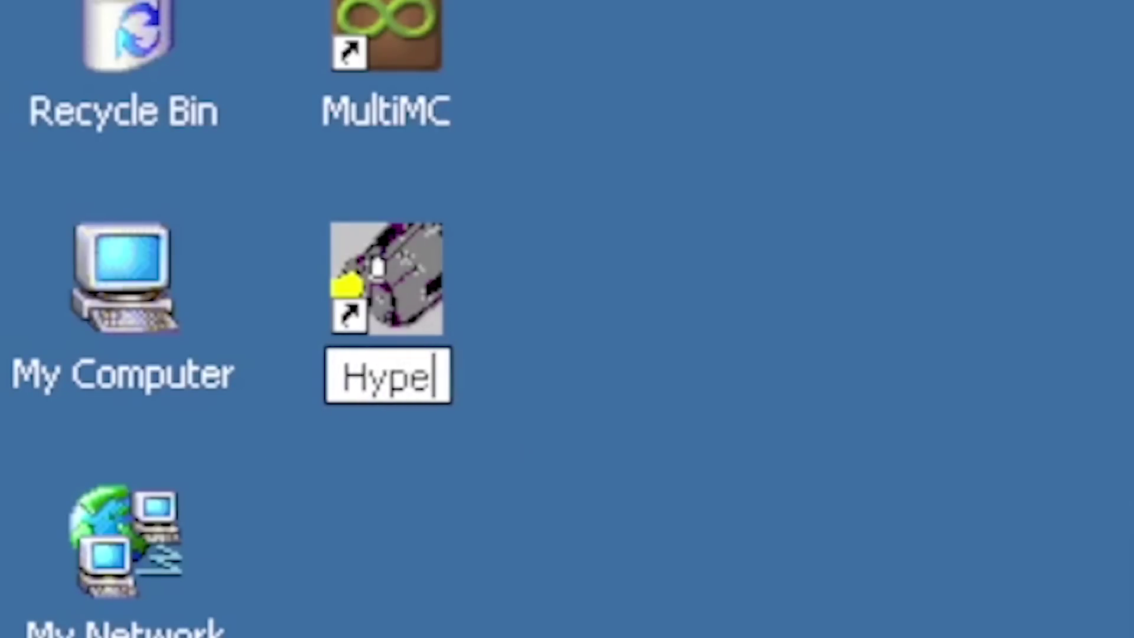
text(rcam 2)
key(Return)
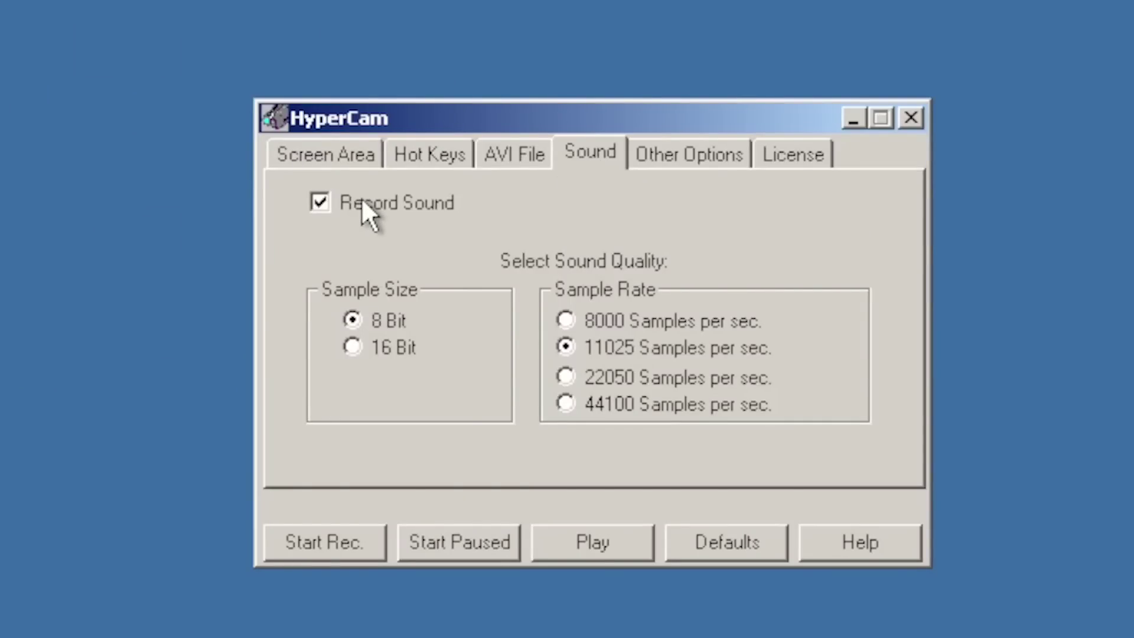
click(314, 548)
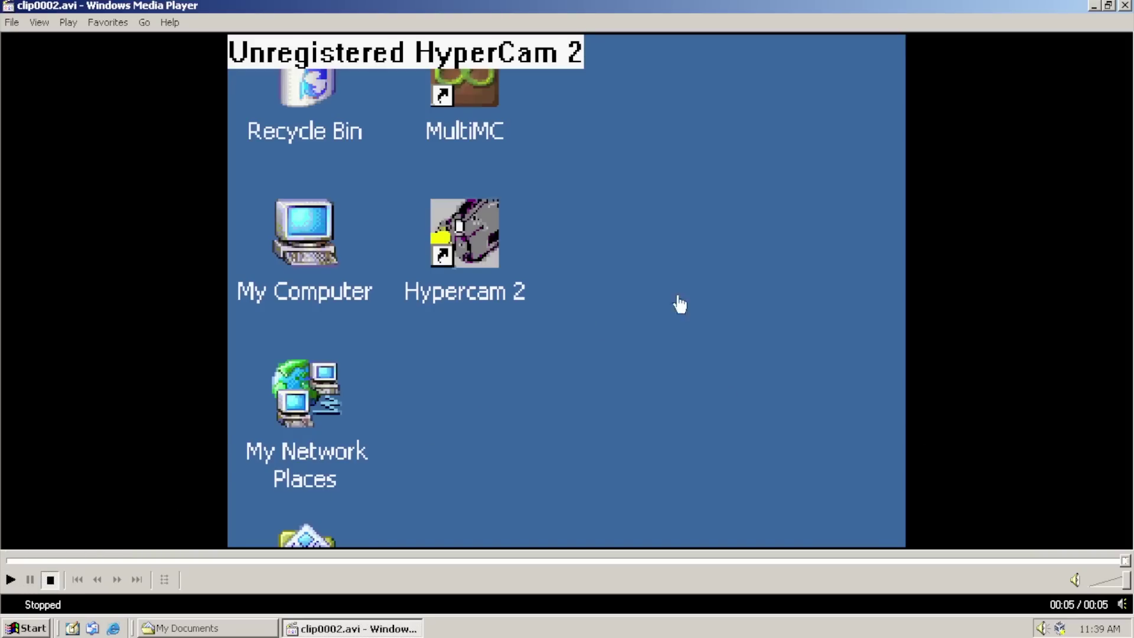
click(1122, 6)
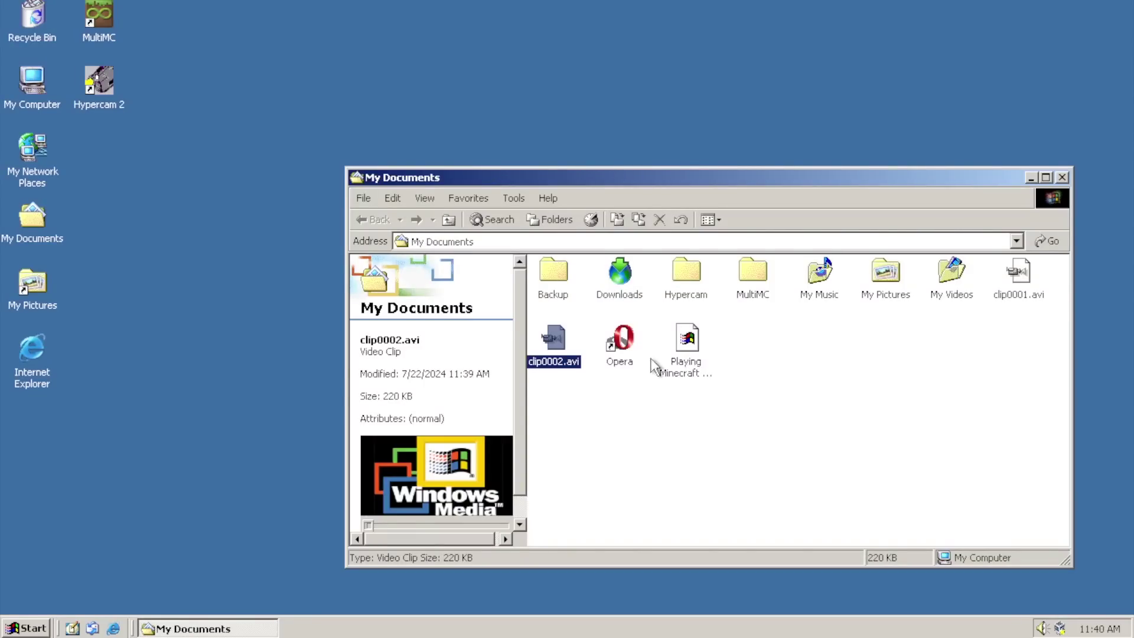
- Relaunch HyperCam from the desktop shortcut, set sound to 16 Bit at 44100, and start recording
click(1063, 176)
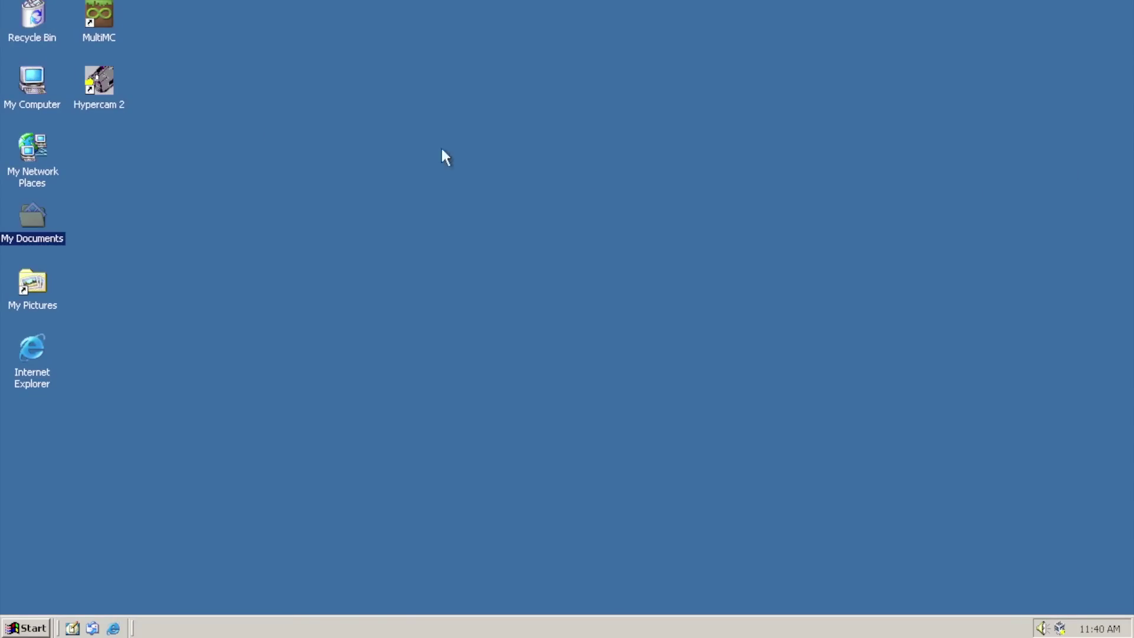
double_click(113, 83)
click(576, 340)
click(604, 231)
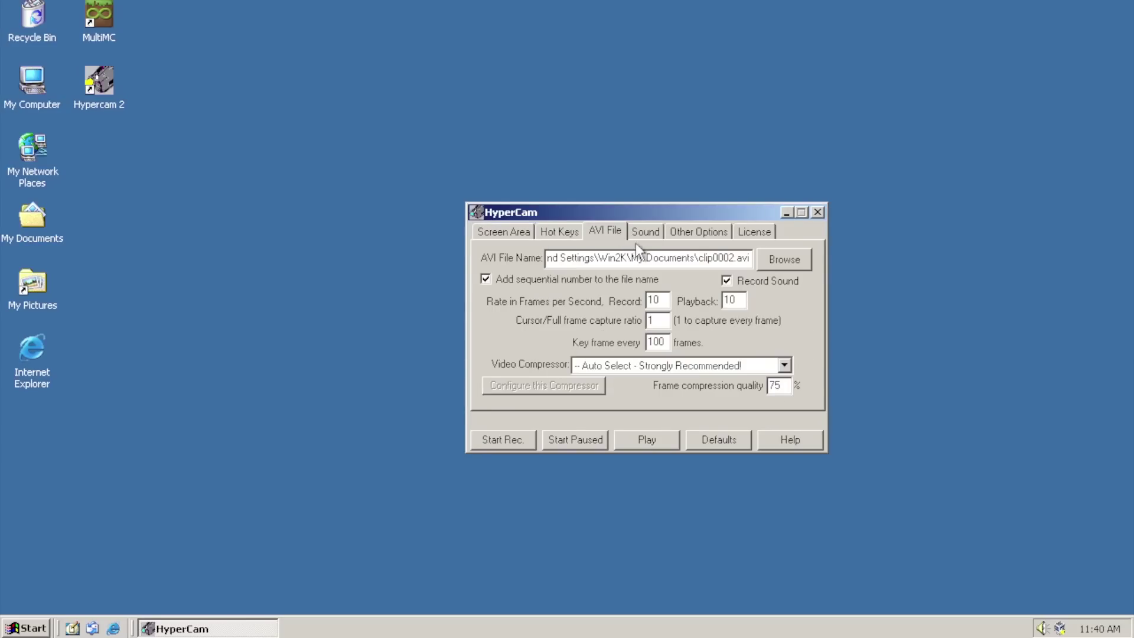
click(645, 232)
click(293, 342)
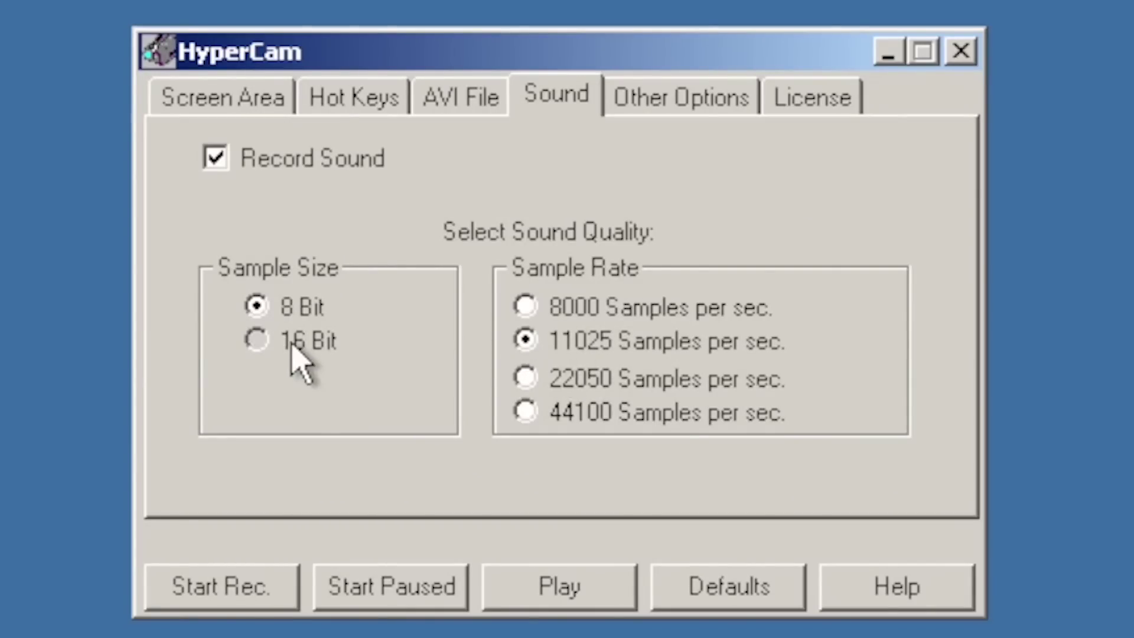
click(527, 414)
click(277, 587)
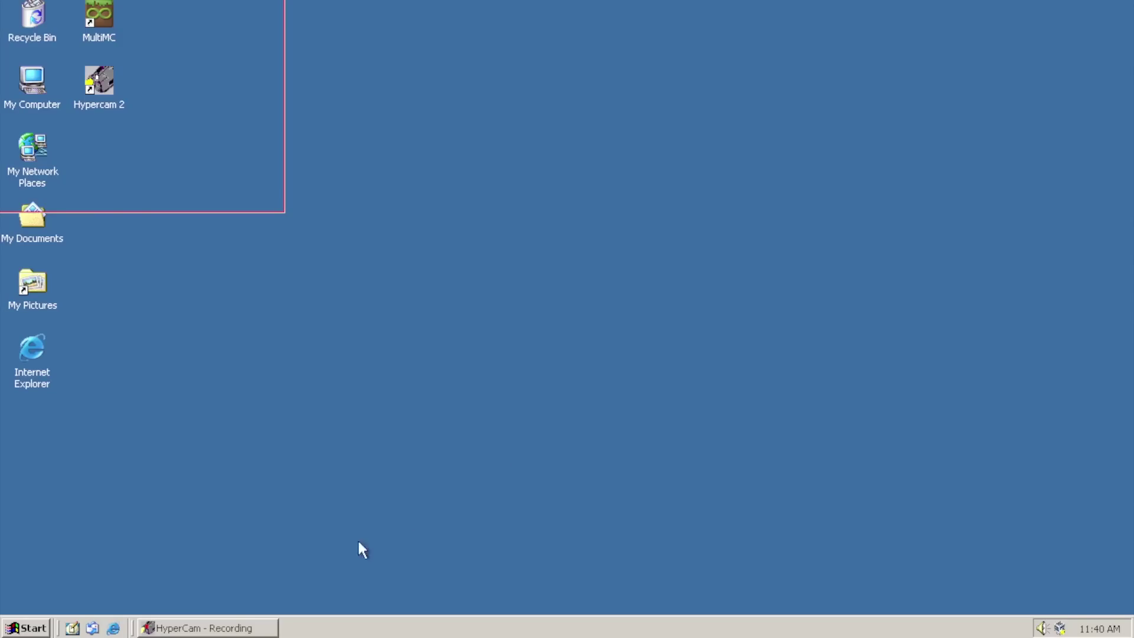
- Stop the recording and watch clip0003.avi full screen before closing it
right_click(246, 626)
click(279, 576)
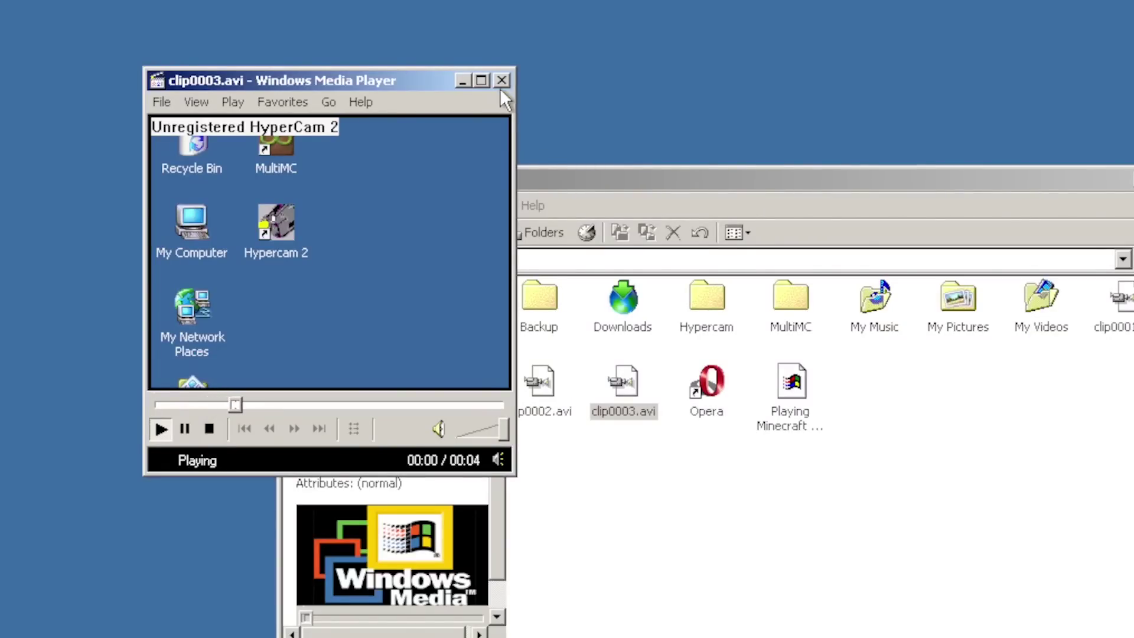
key(alt+Return)
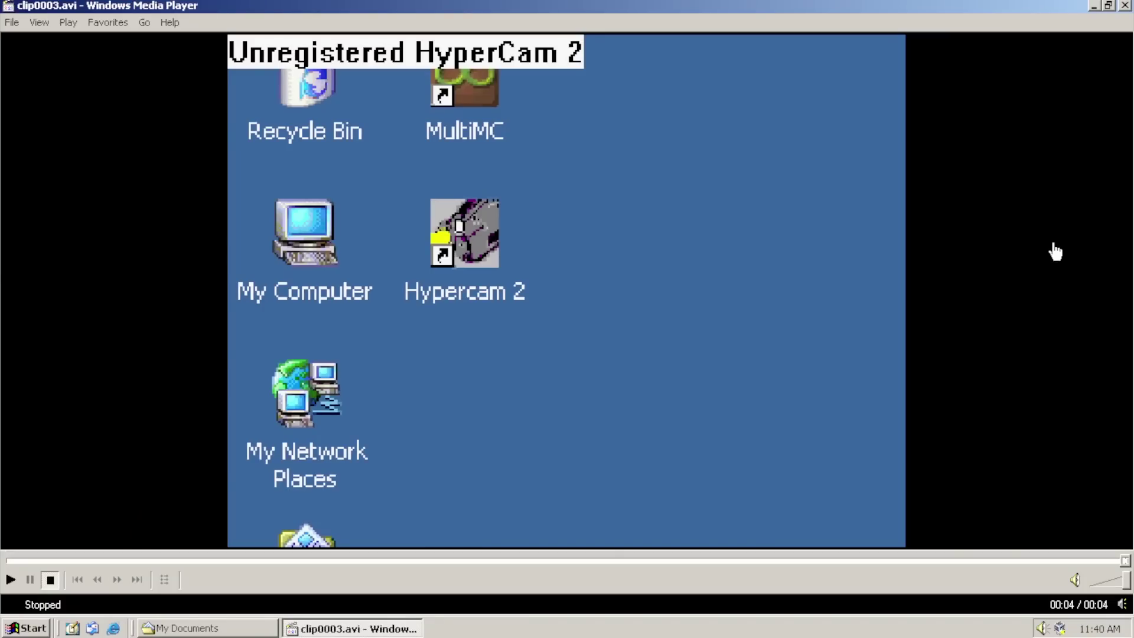
click(1124, 6)
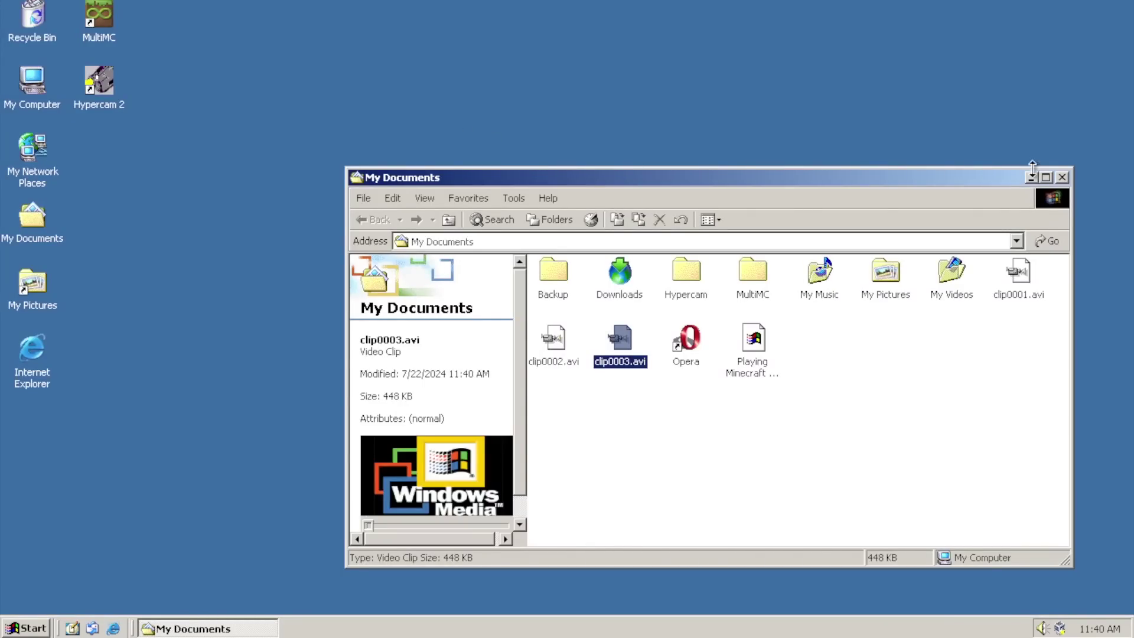
click(1063, 178)
- Reopen HyperCam, set the sample rate back to 11025, and close it
double_click(99, 83)
click(561, 337)
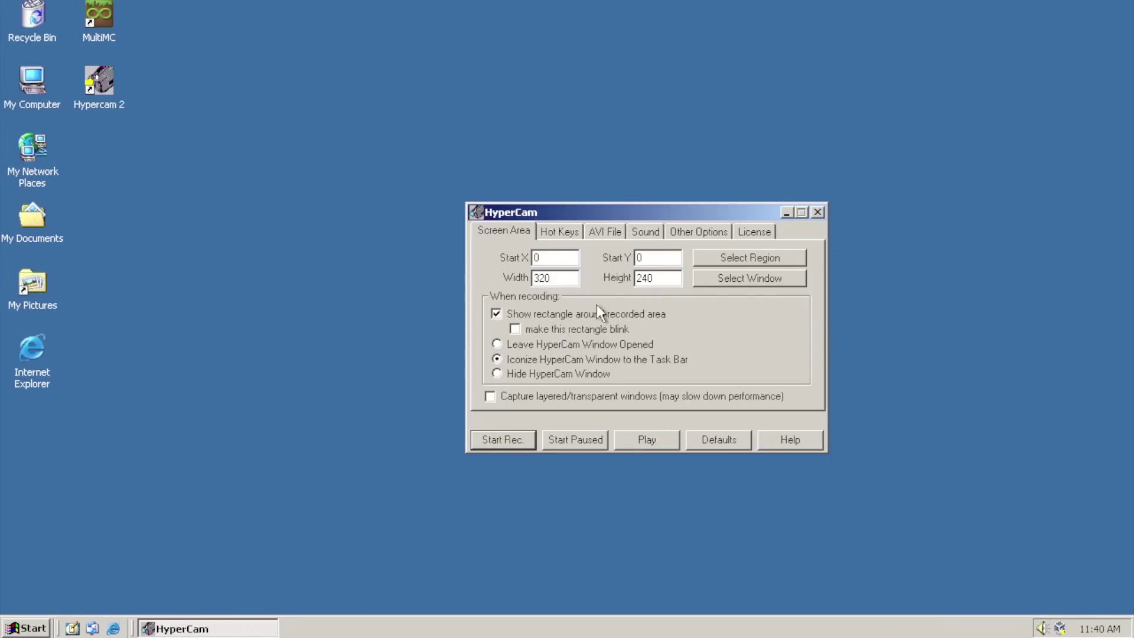
click(645, 231)
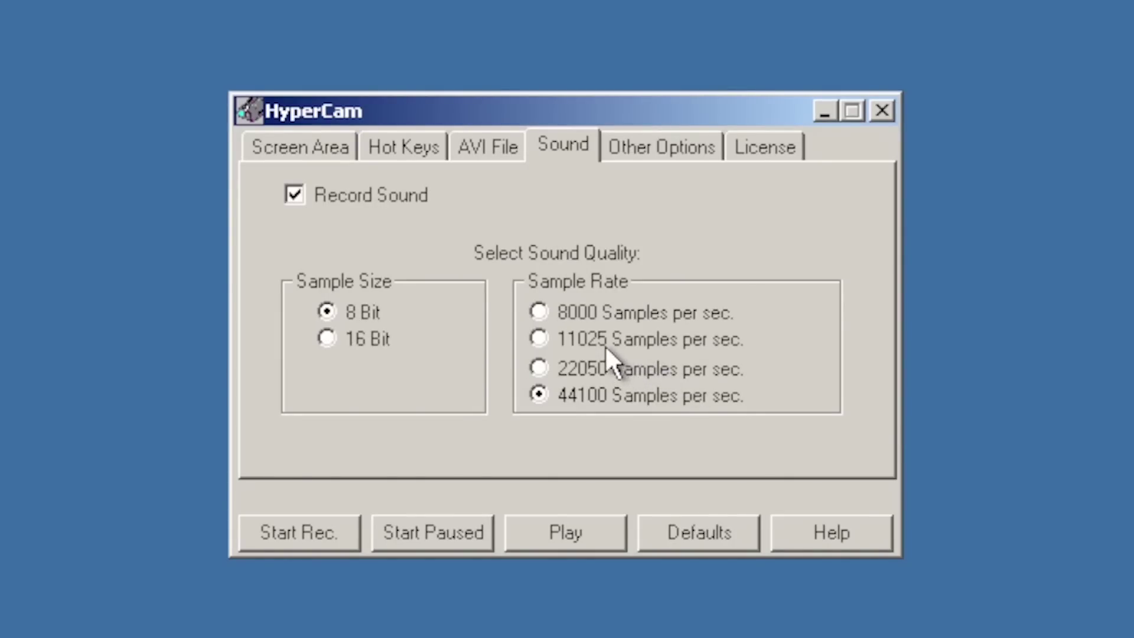
click(605, 345)
click(882, 109)
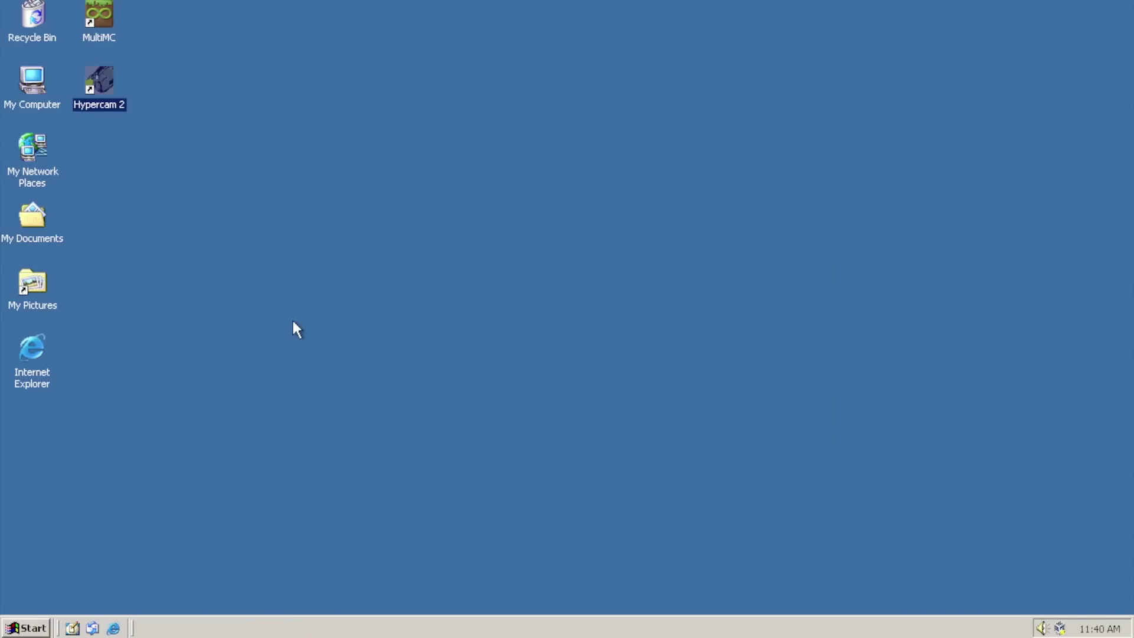
click(749, 322)
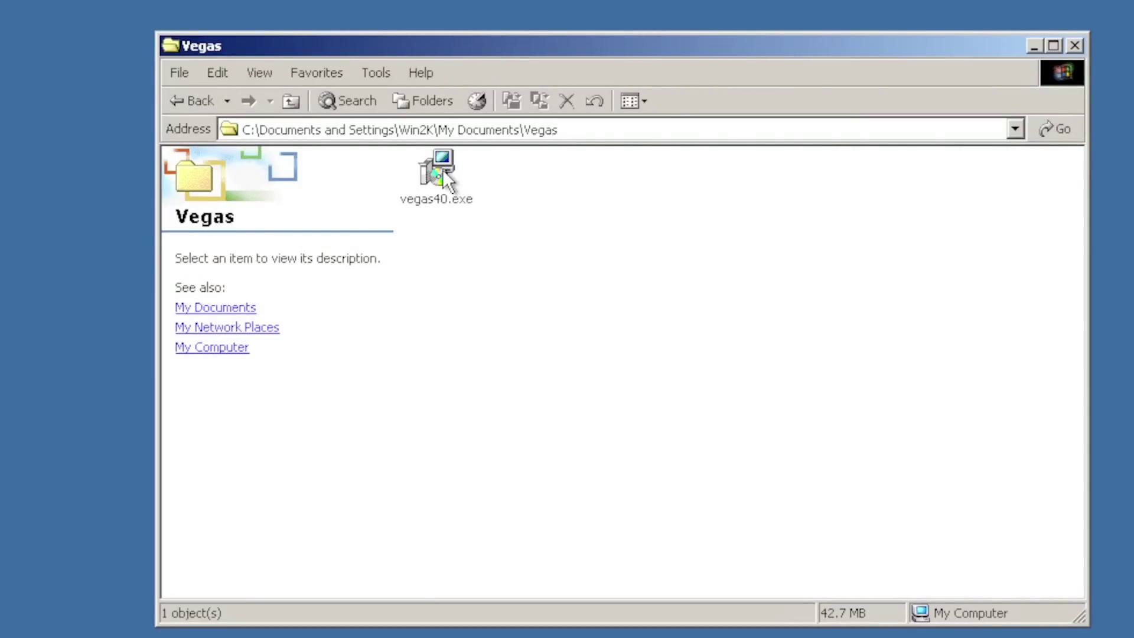
- Run vegas40.exe to its requirements check, select the missing DirectX 8.1 Runtime, and open Internet Explorer
double_click(438, 168)
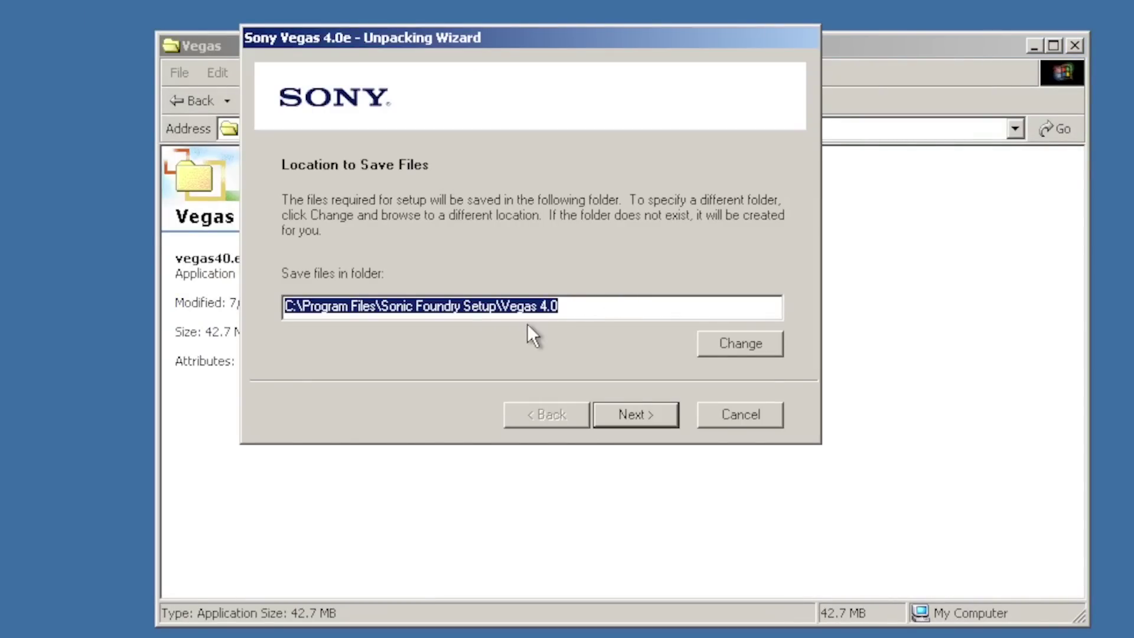
click(629, 420)
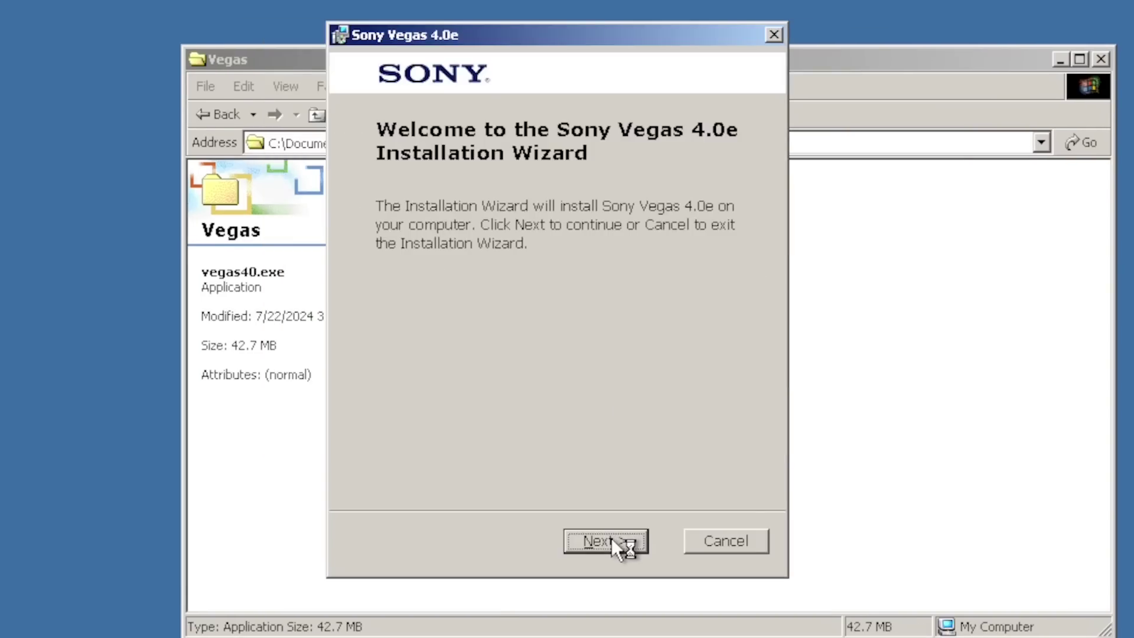
click(612, 539)
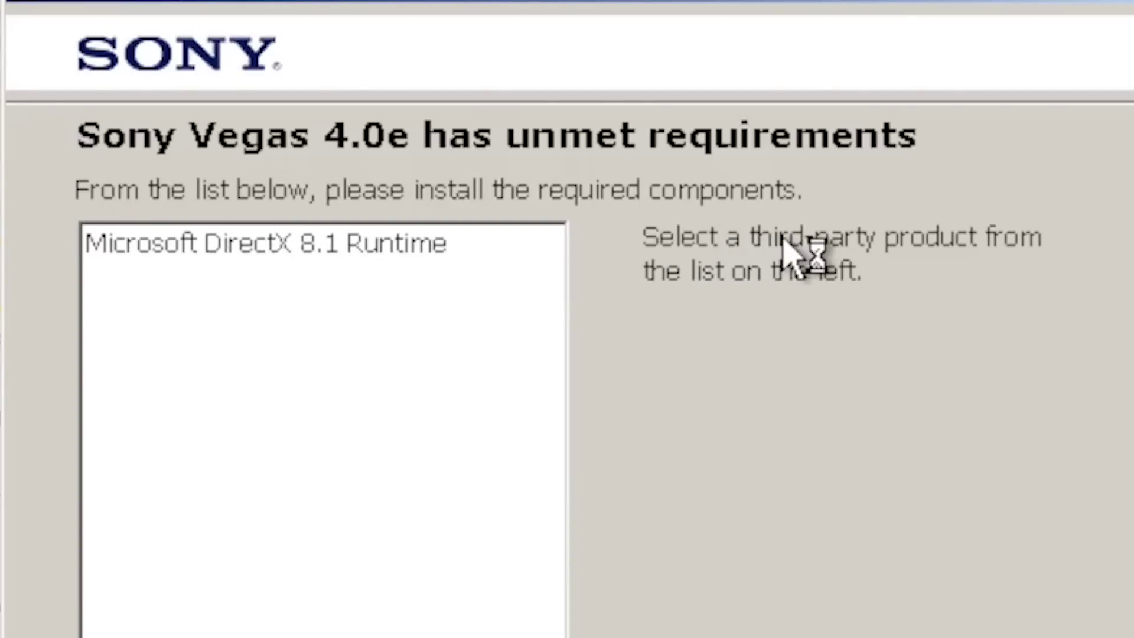
click(240, 245)
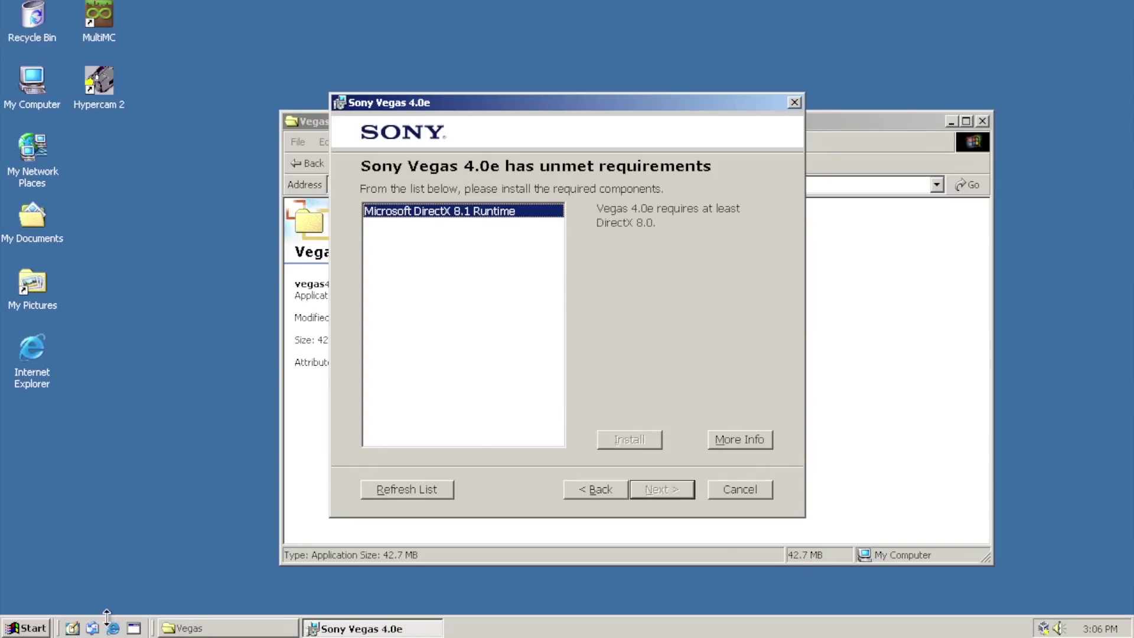
click(113, 627)
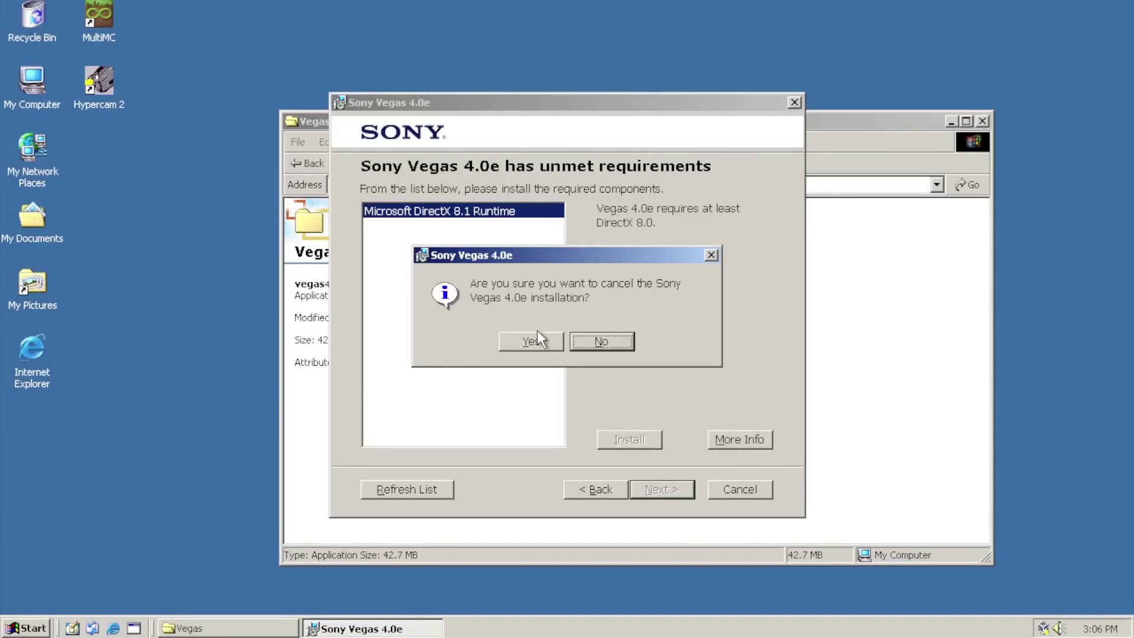
- Cancel the blocked Vegas setup and unzip the DirectX 8.1 files from directx81.exe
click(535, 337)
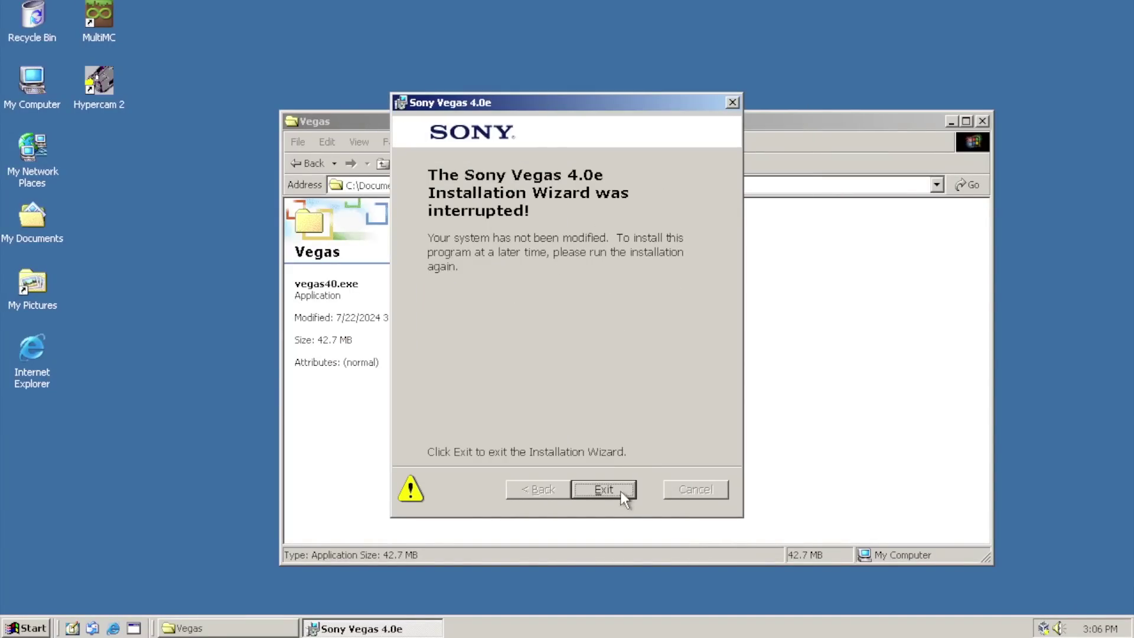
click(604, 489)
double_click(561, 239)
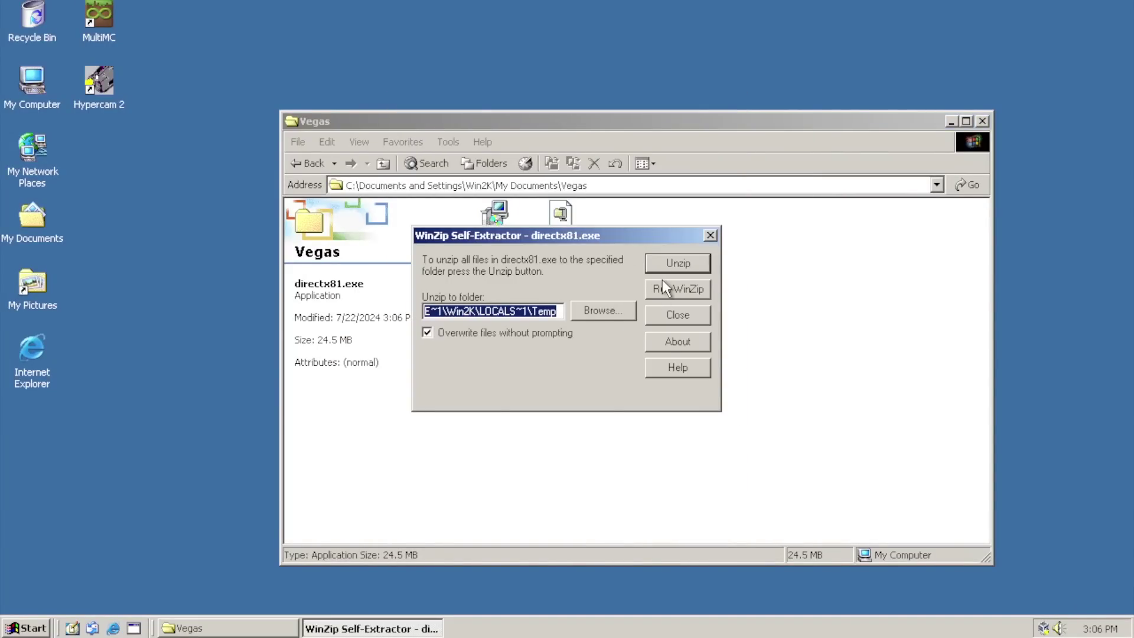
click(679, 267)
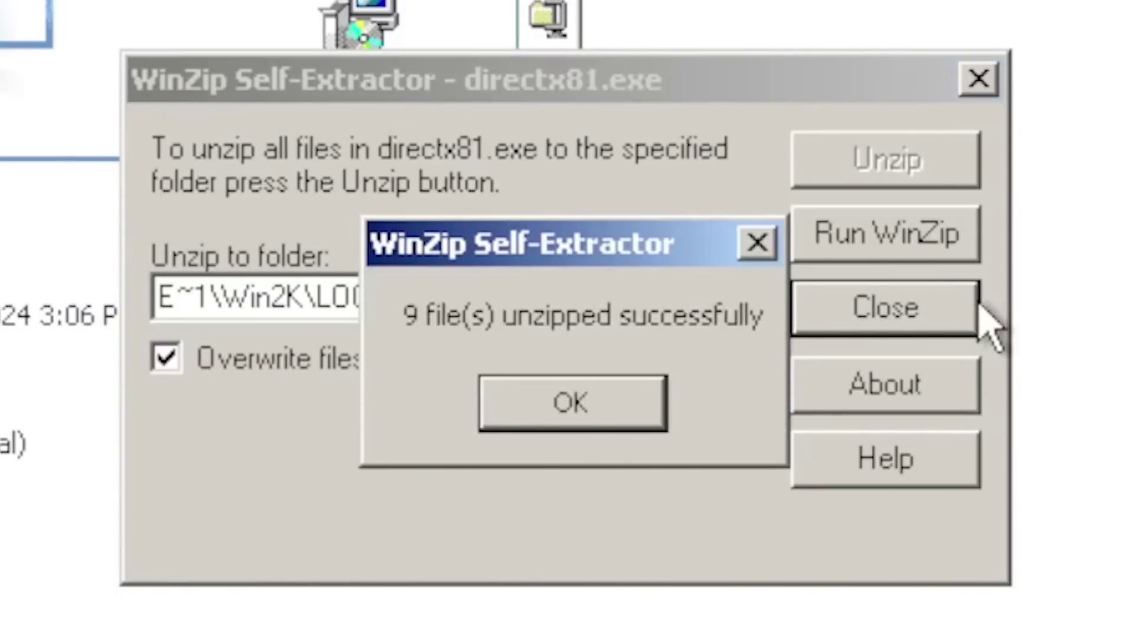
click(597, 394)
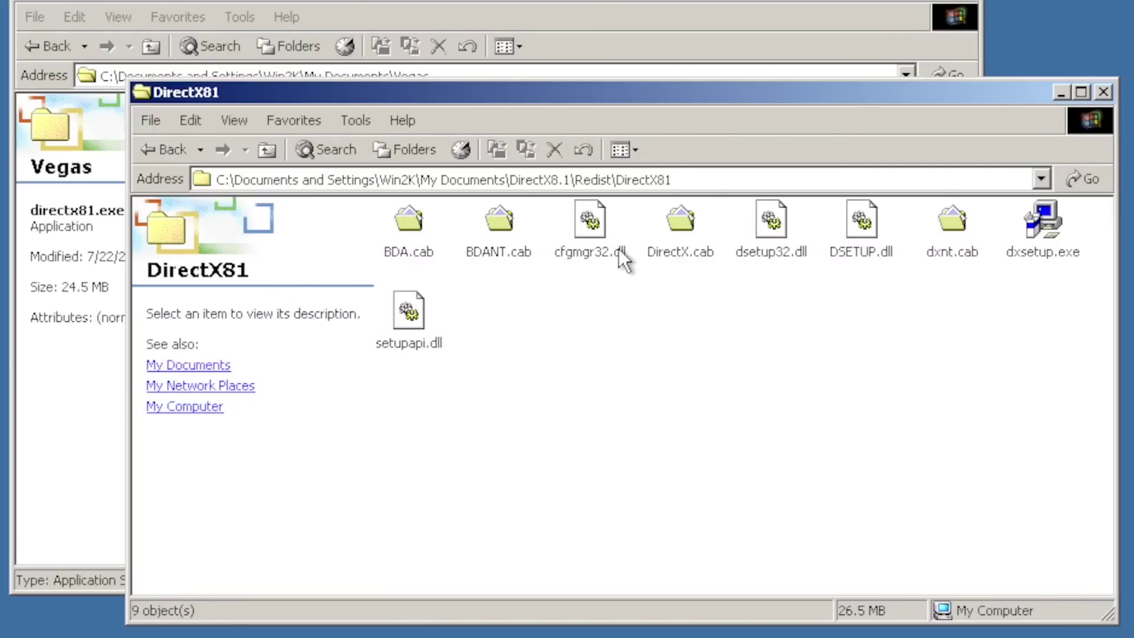
- Install DirectX 8.1 via dxsetup.exe, then take the rerun Vegas setup past its welcome page
double_click(1046, 238)
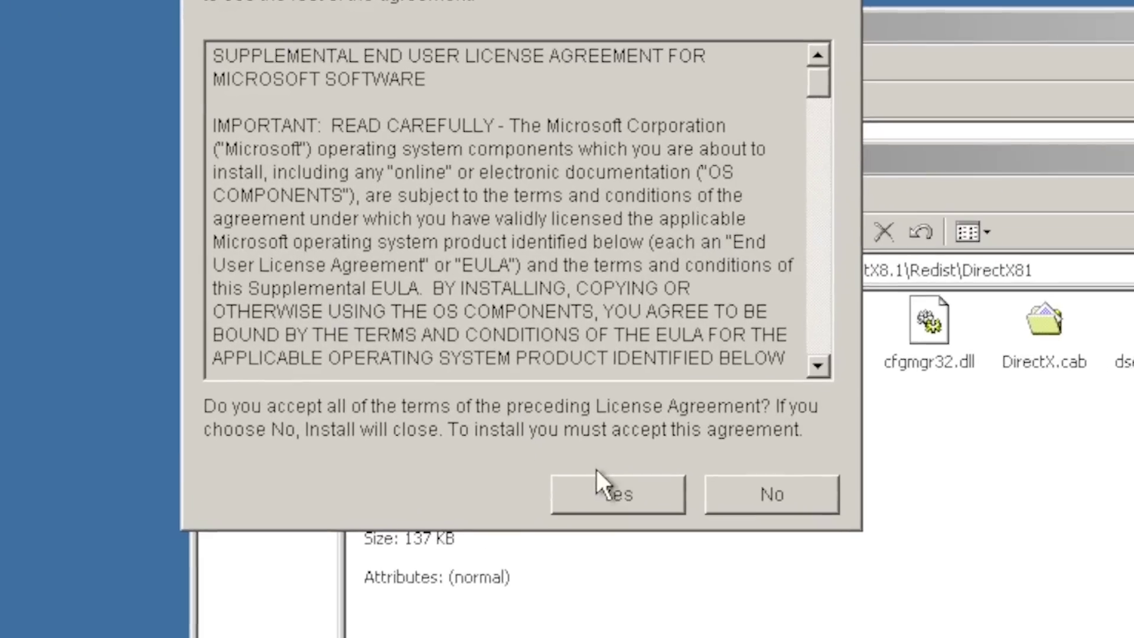
click(346, 460)
click(675, 386)
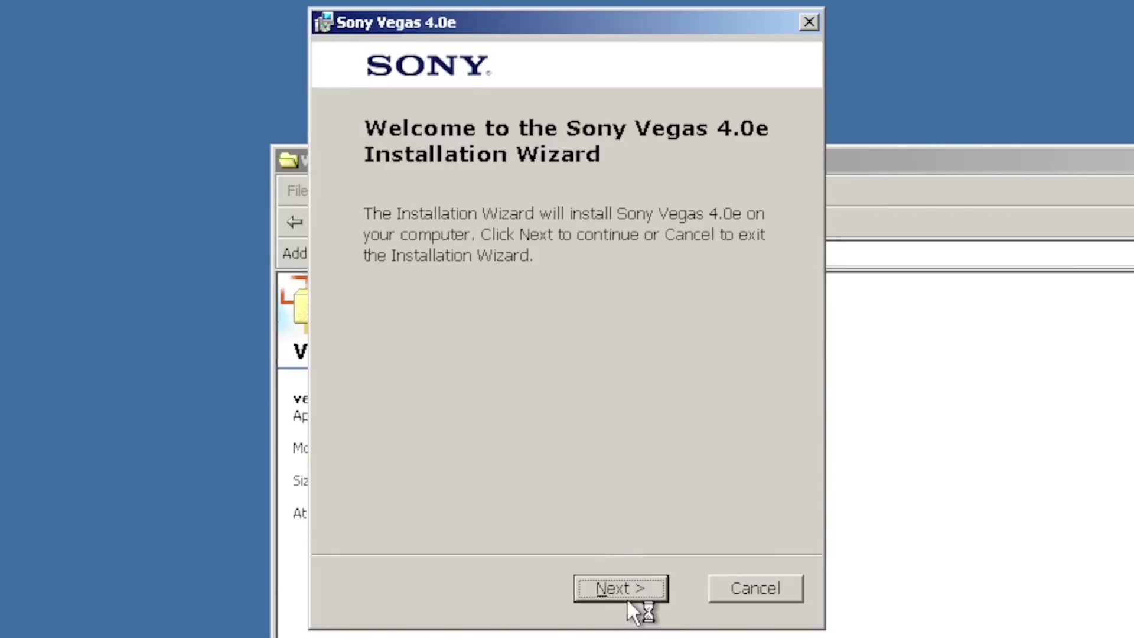
click(627, 600)
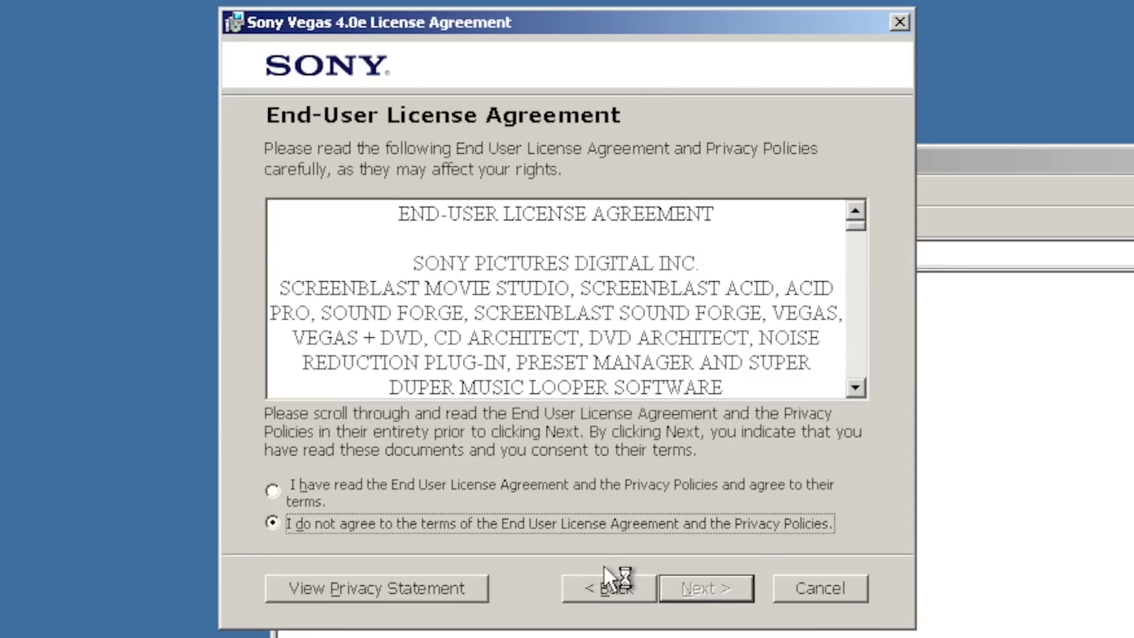
- Accept the Vegas 4.0 license terms and keep the default Sonic Foundry installation folders
click(587, 583)
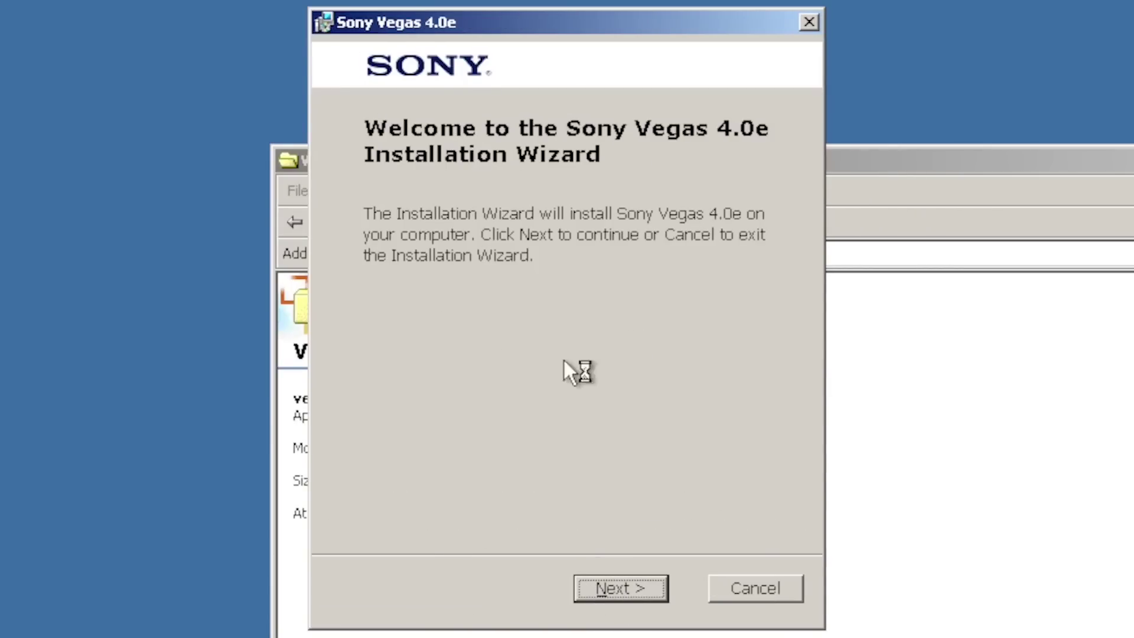
click(632, 596)
click(335, 486)
click(716, 583)
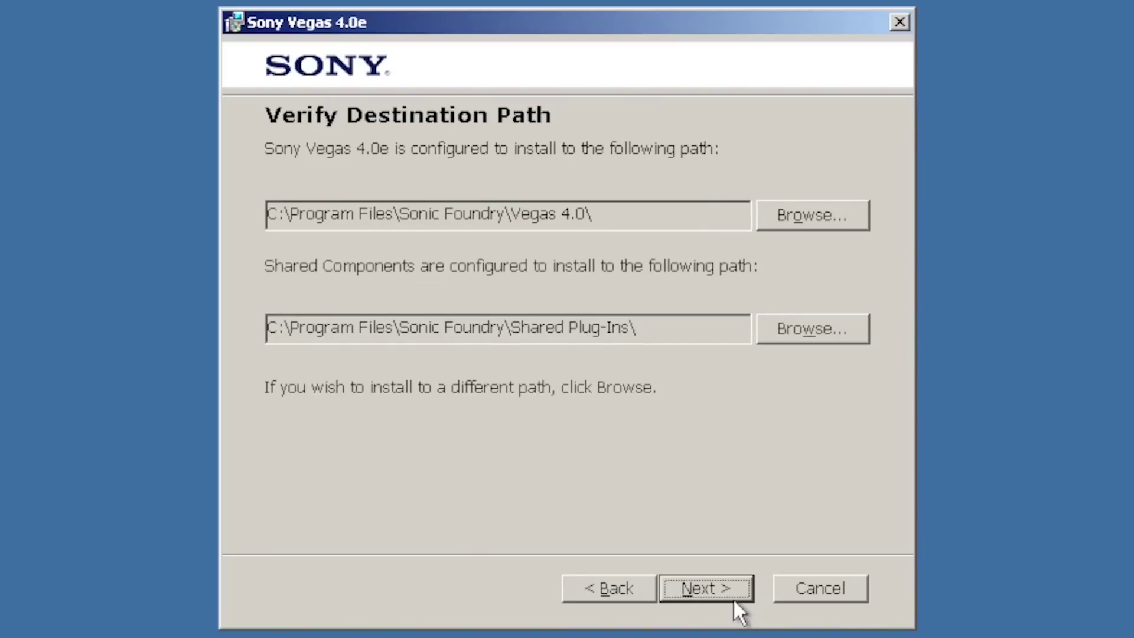
click(725, 594)
- Add a desktop shortcut, install Vegas 4.0e, and move its icon beside the others
click(389, 418)
click(731, 590)
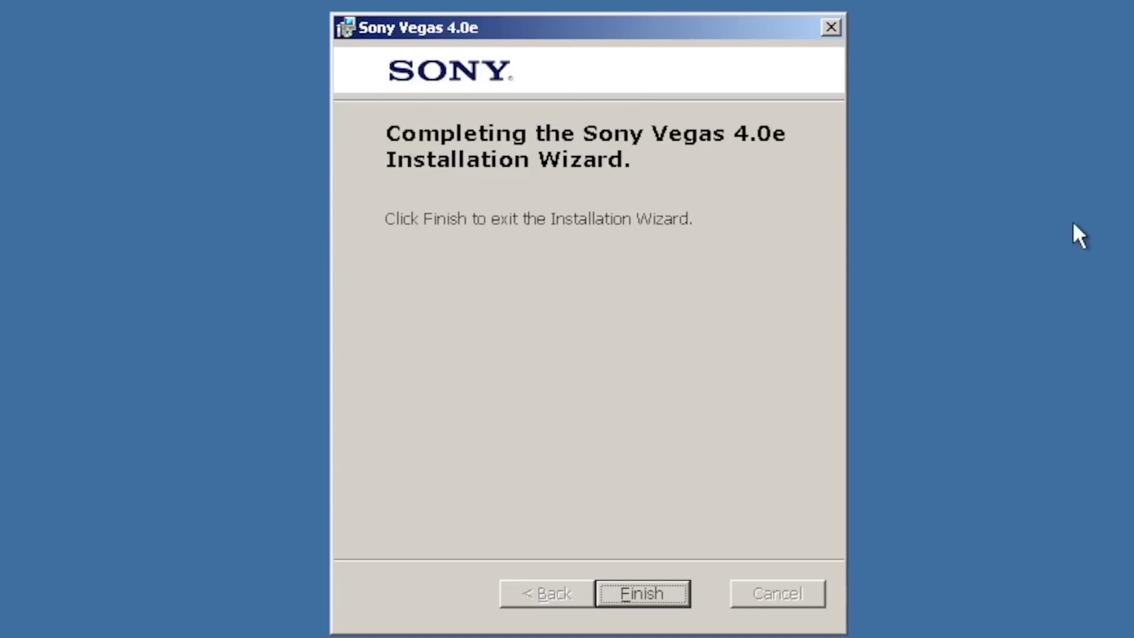
click(641, 593)
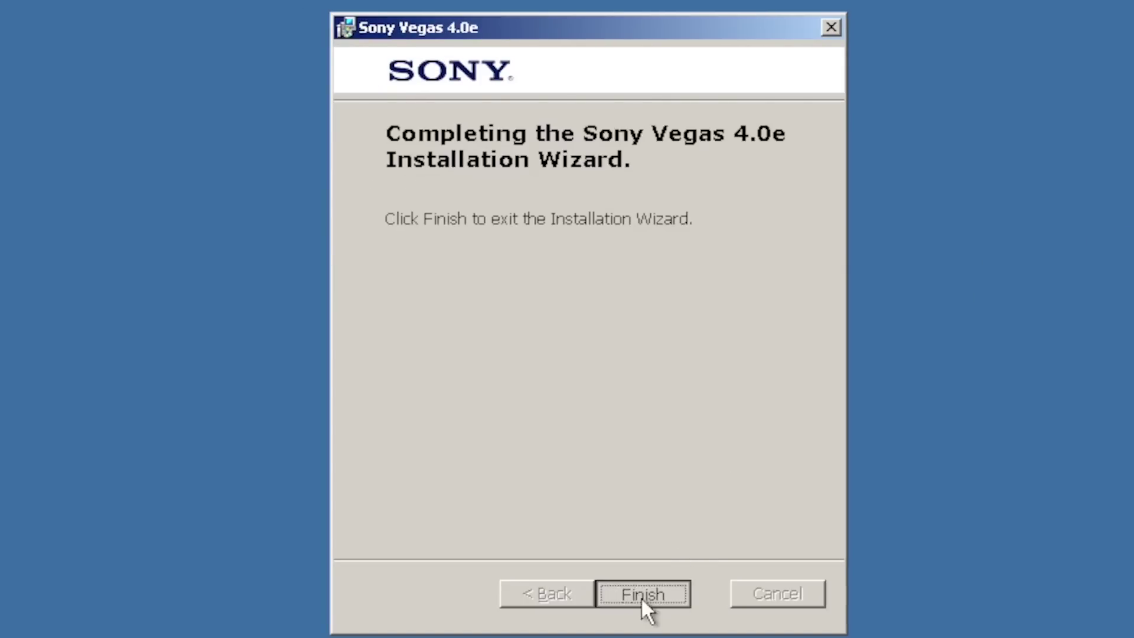
drag(27, 418, 92, 156)
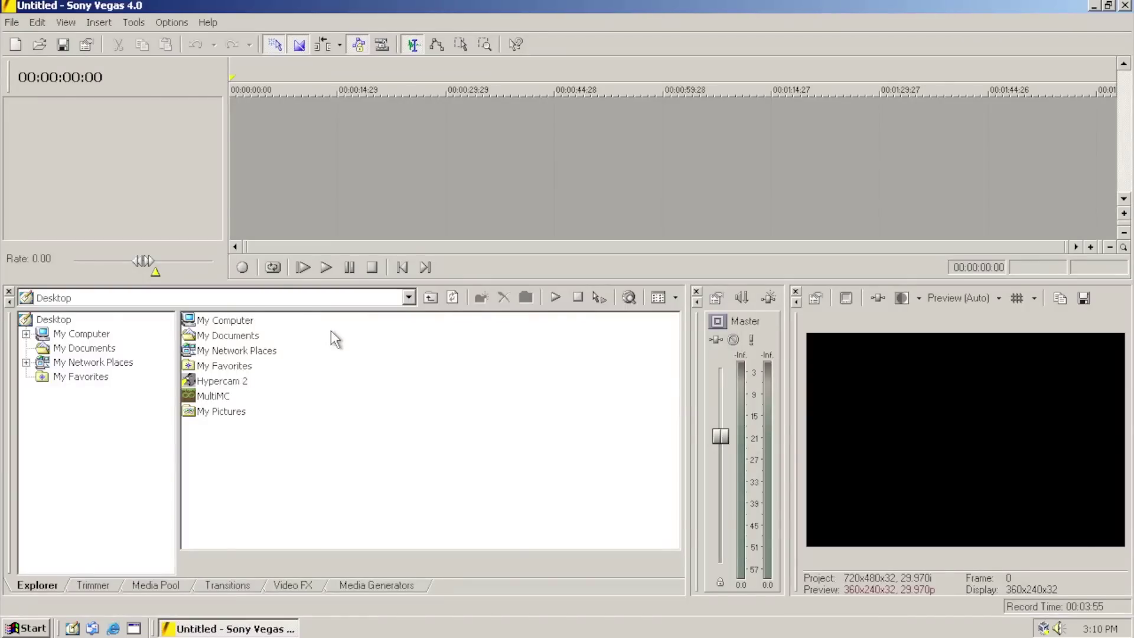
- Check the File menu in Sony Vegas, then close the program
click(17, 20)
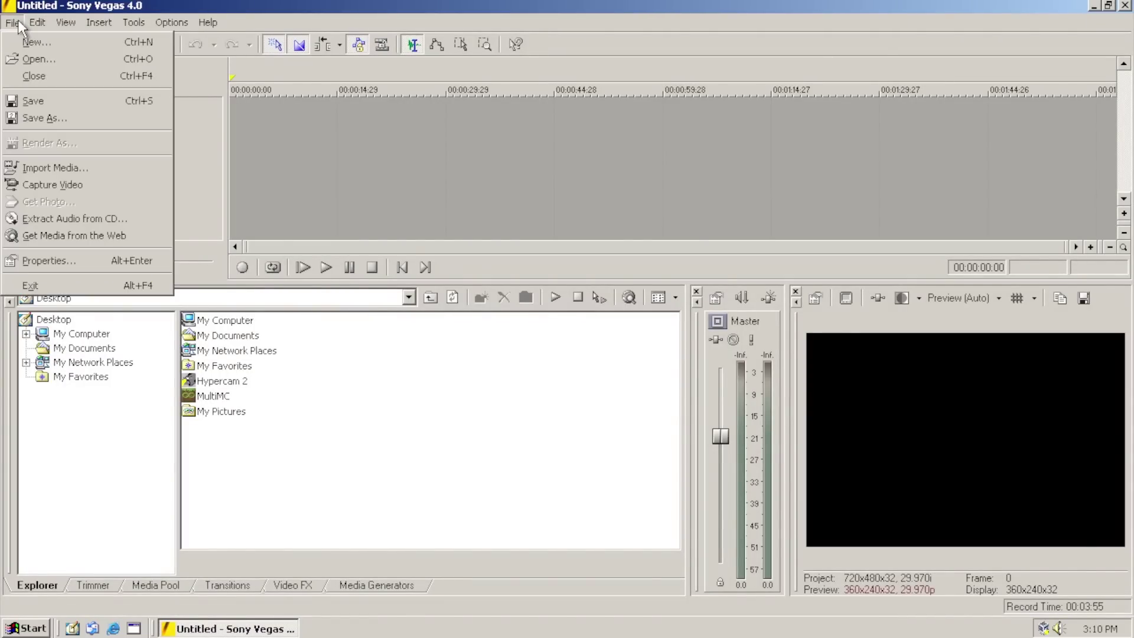
click(17, 19)
click(1123, 6)
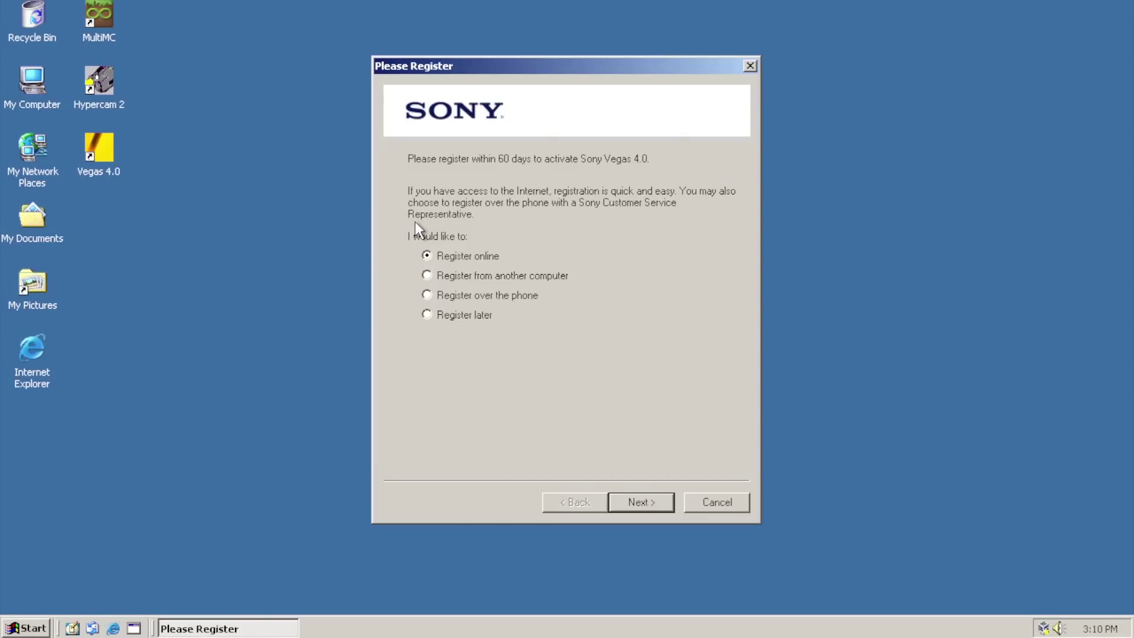
- Skip Vegas registration to continue as a trial, close Vegas, and select the top-left desktop shortcuts
click(445, 315)
click(640, 502)
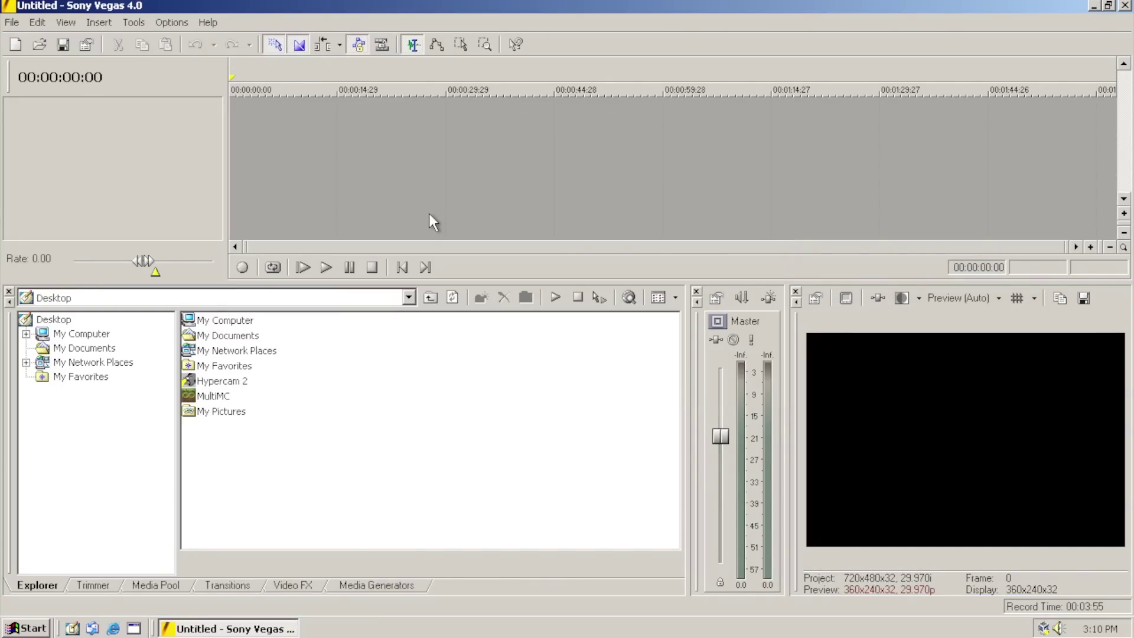
click(1125, 6)
click(502, 363)
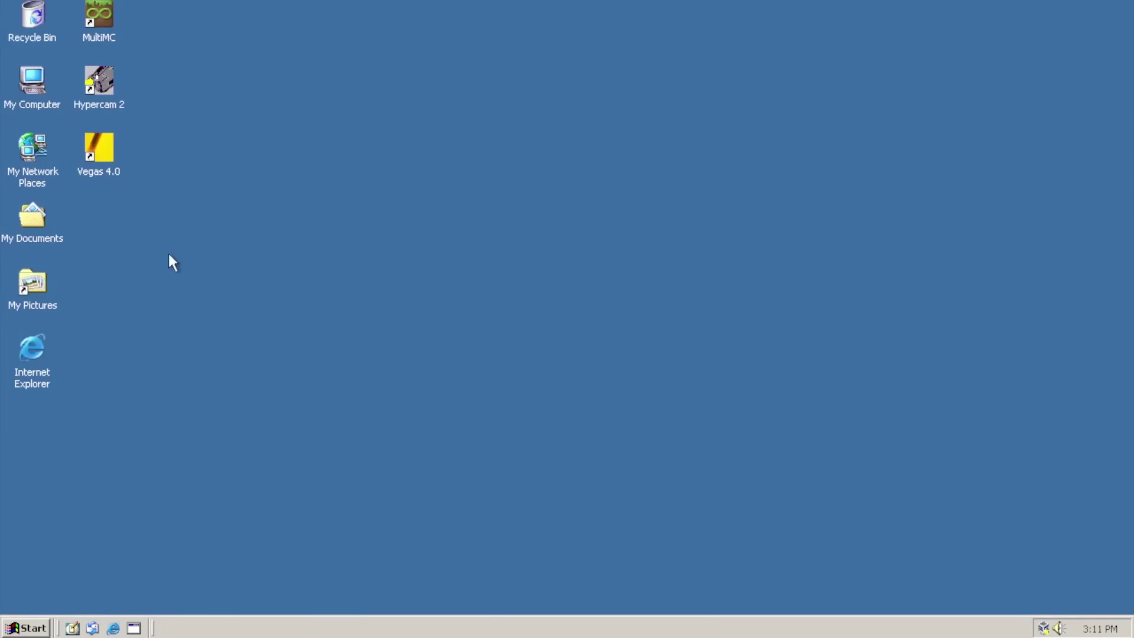
drag(171, 261, 88, 24)
- Point out the MultiMC, HyperCam 2 and Vegas 4.0 desktop shortcuts, then clear the selection
click(198, 103)
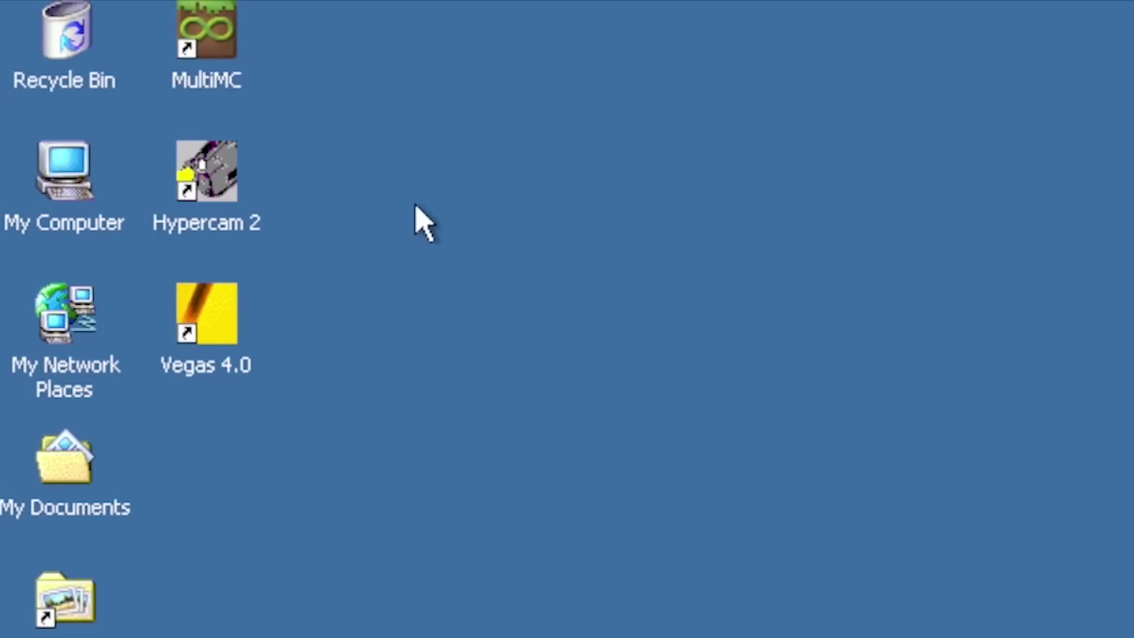
click(233, 51)
click(205, 173)
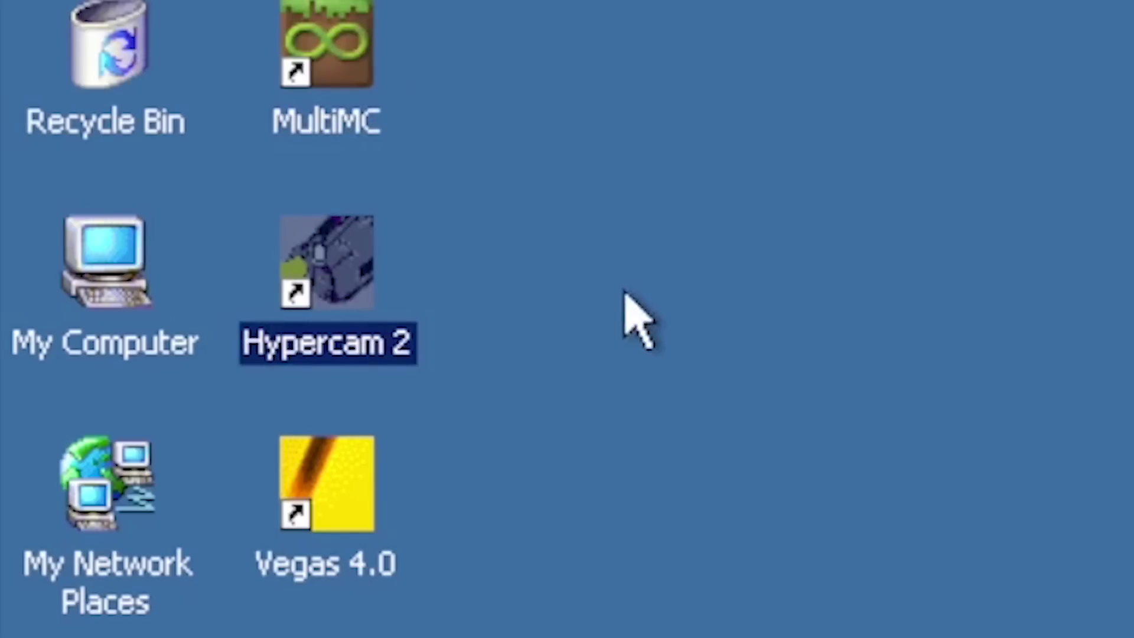
click(307, 473)
click(682, 535)
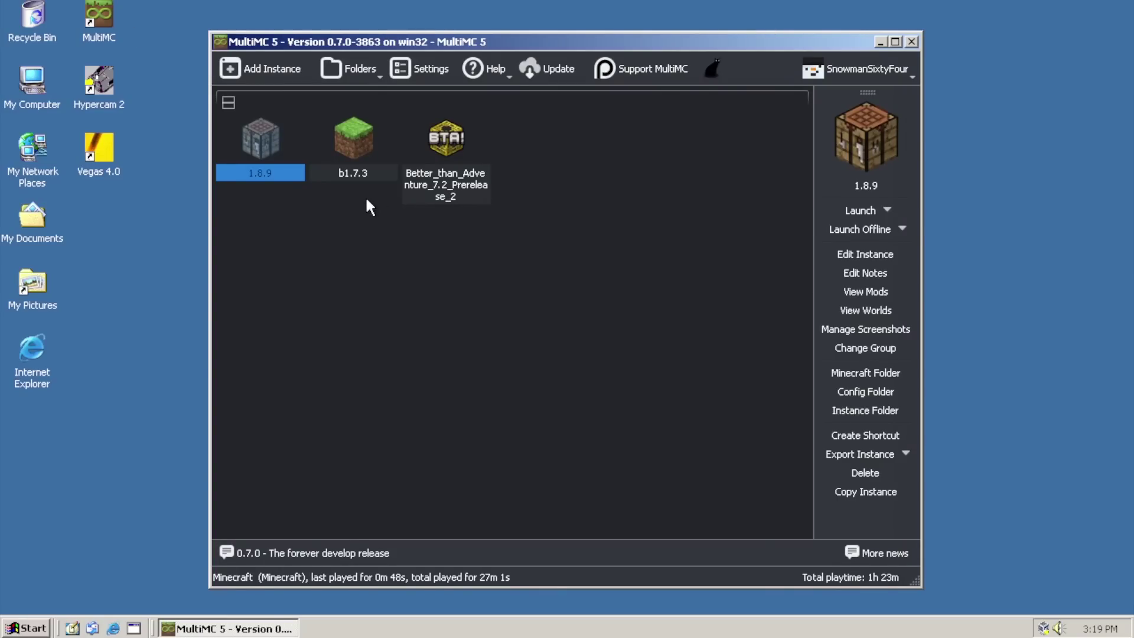
- Choose the 1.8.9 instance instead of Better_than_Adventure in MultiMC and launch it
click(448, 142)
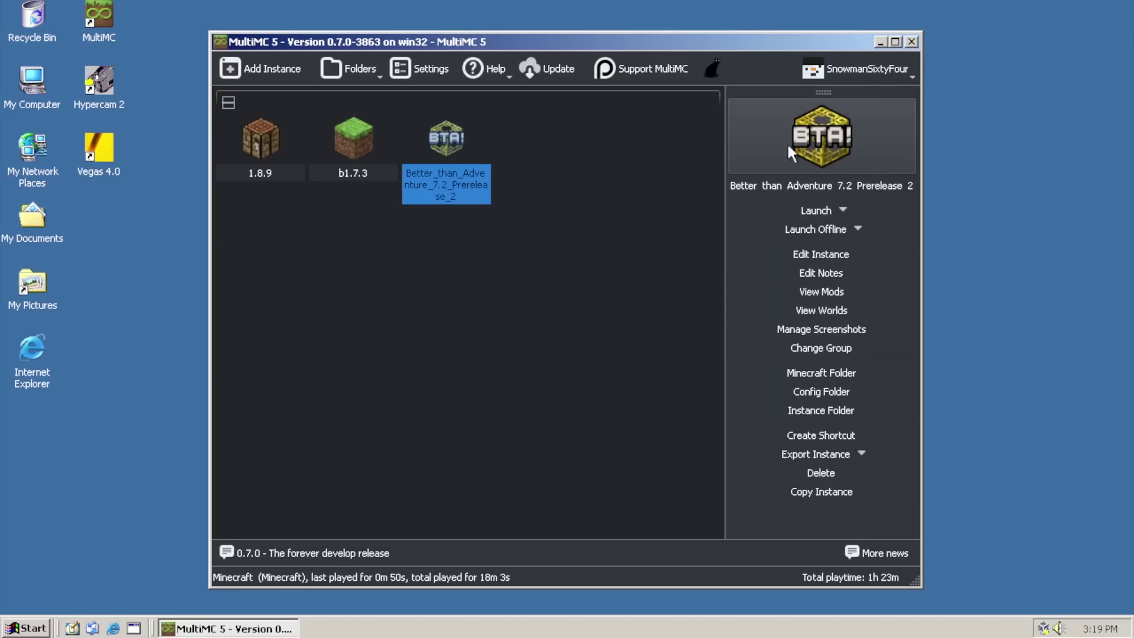
click(259, 141)
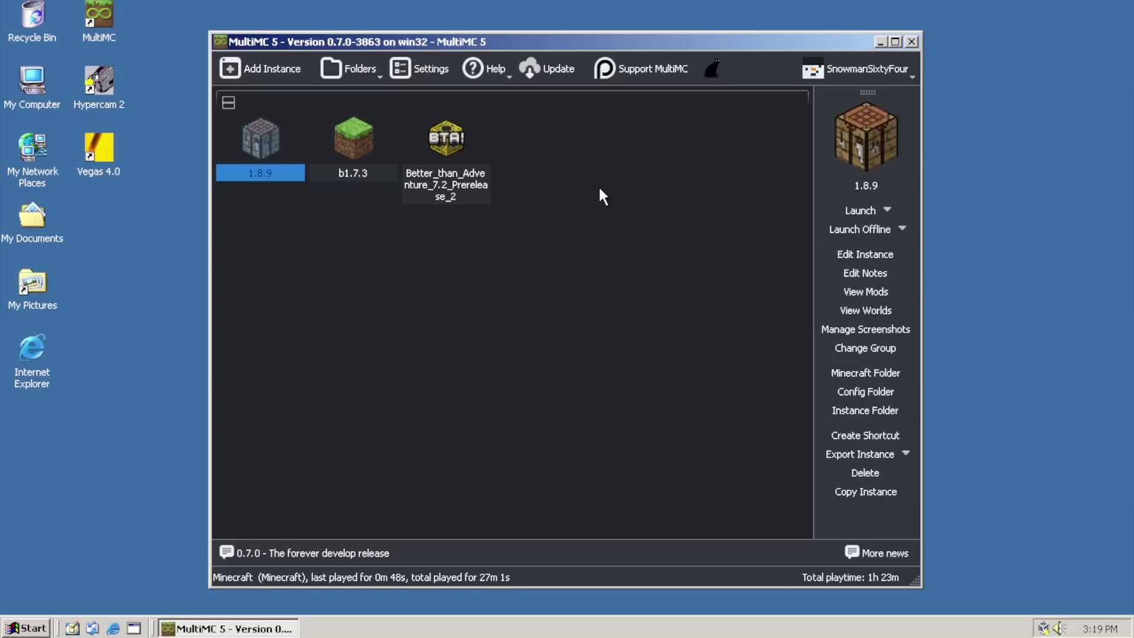
click(856, 213)
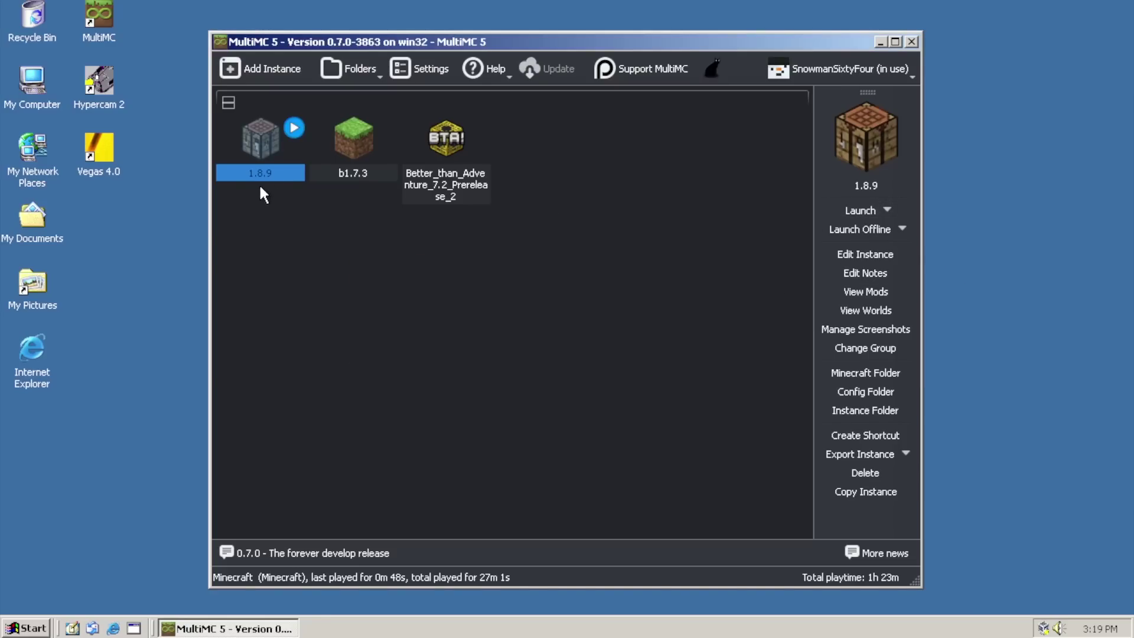
click(911, 42)
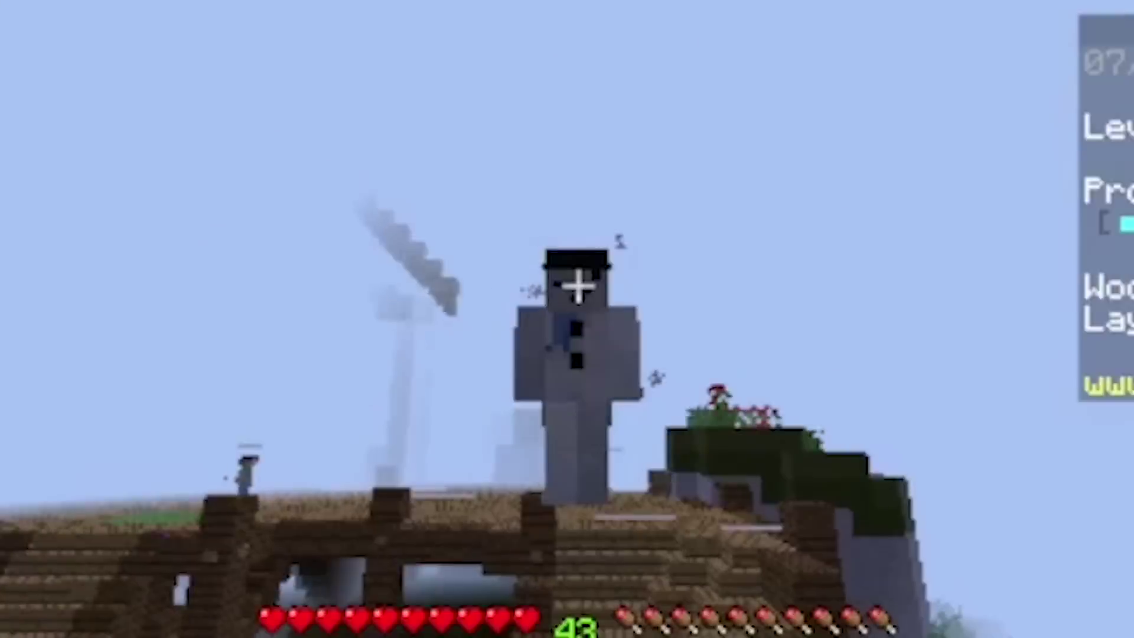
- Toggle the HUD off and on with F1, then walk with W toward the wooden arch
key(F1)
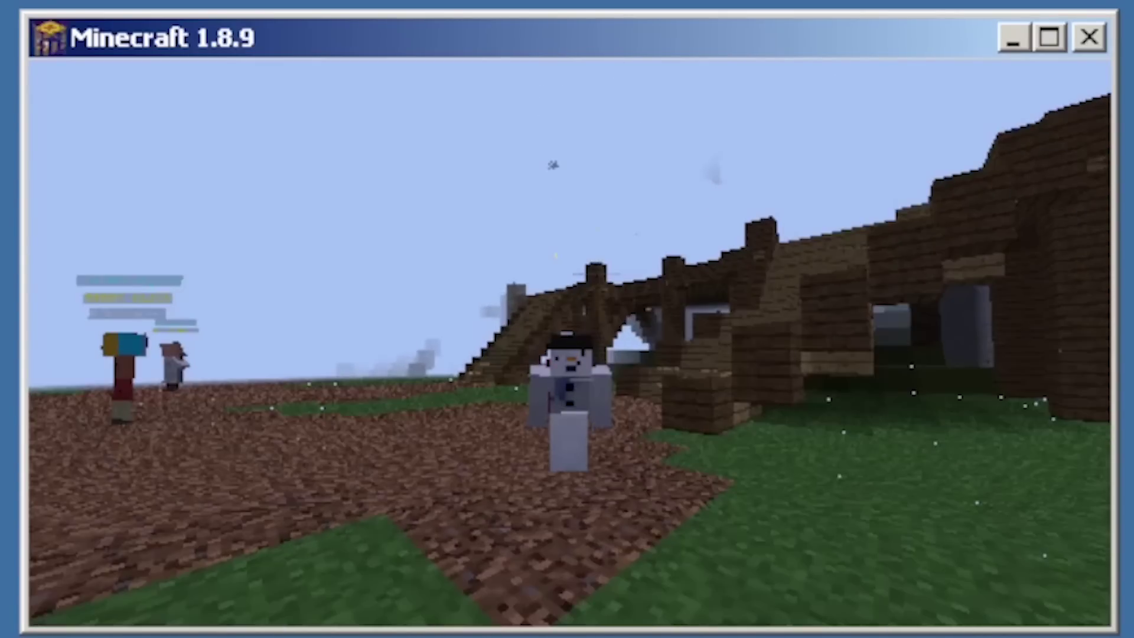
key(F1)
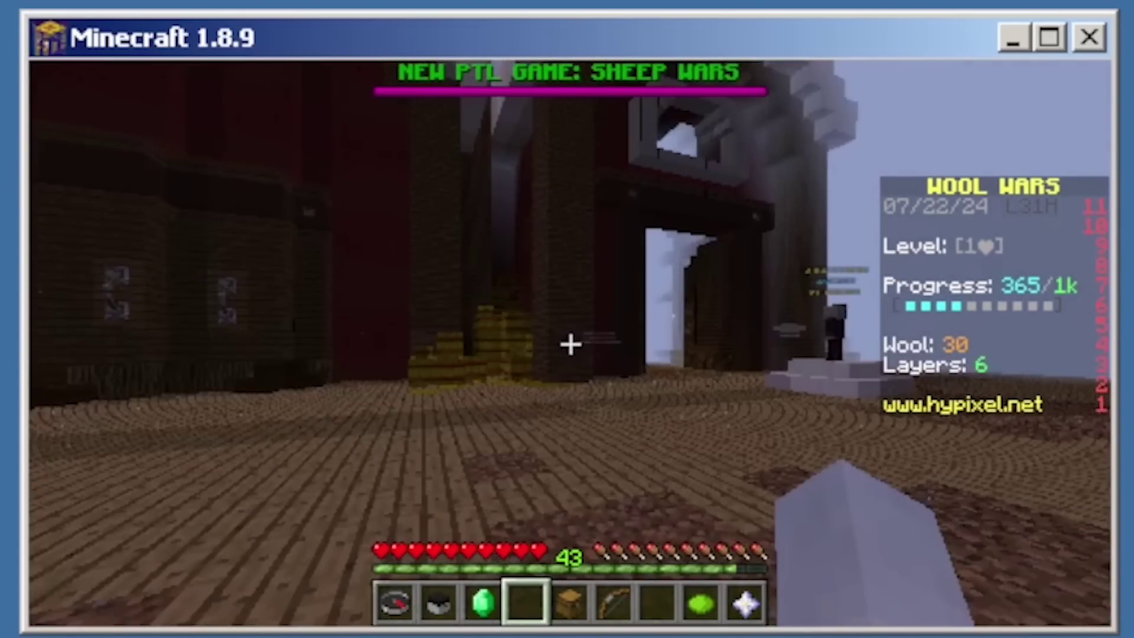
key(w)
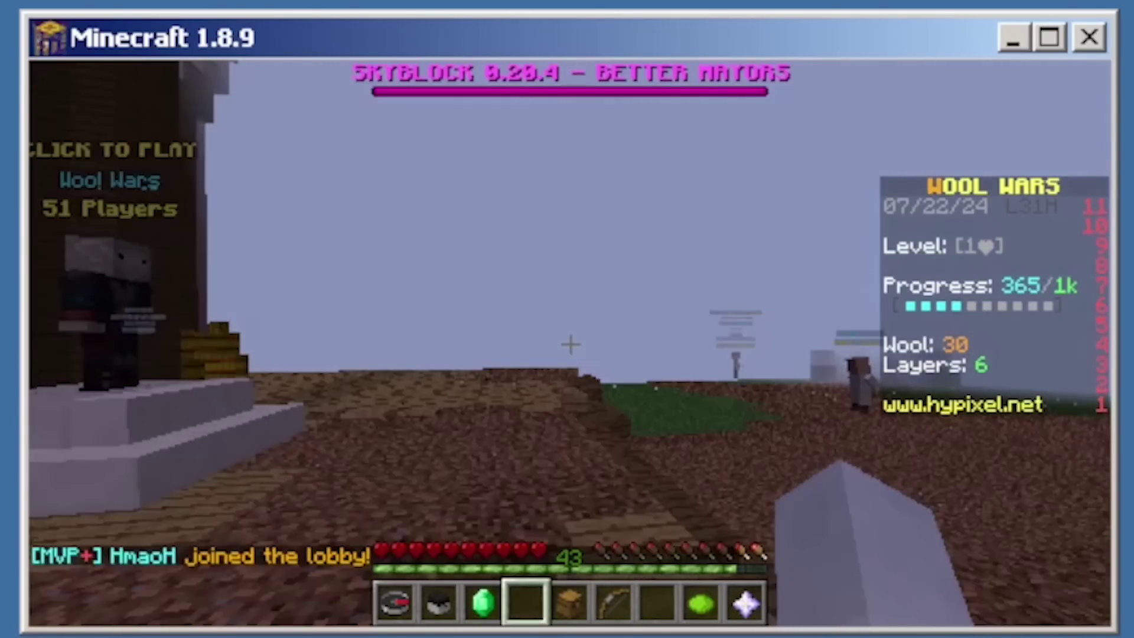
key(w)
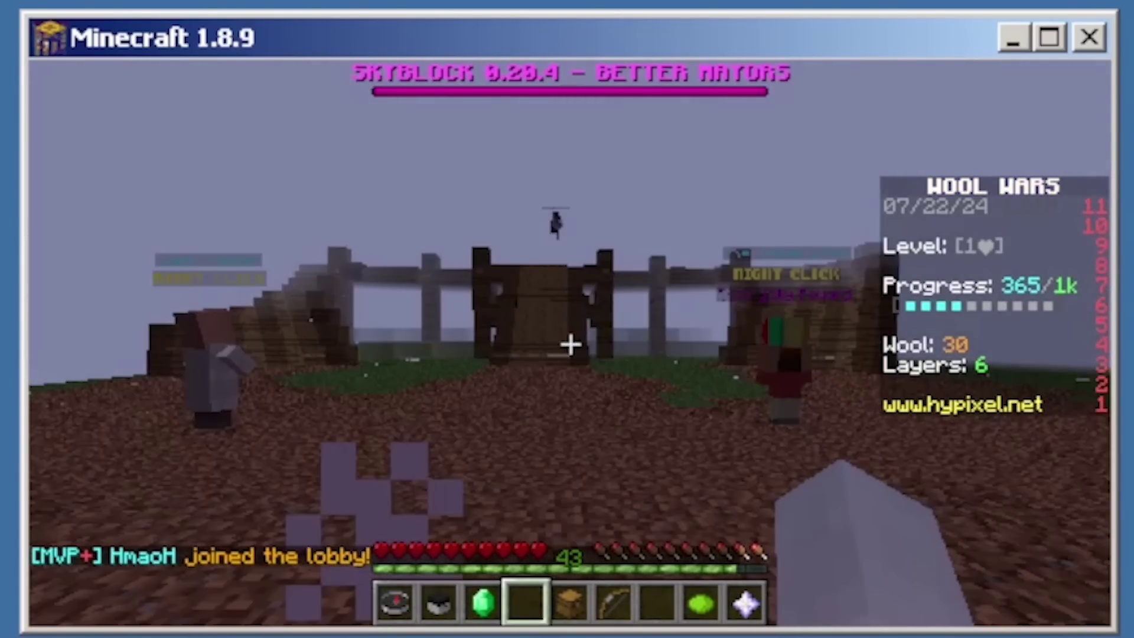